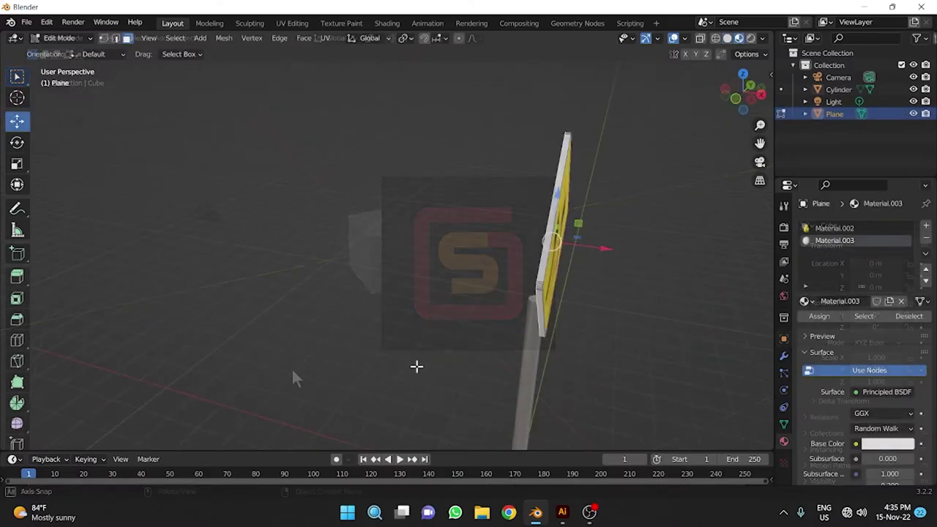
# Set the first sign material to Metallic about 0.5 and Roughness 0.
pyautogui.moveTo(417, 366)
pyautogui.mouseDown(button='middle')
pyautogui.moveTo(397, 346)
pyautogui.moveTo(381, 278)
pyautogui.moveTo(567, 264)
pyautogui.moveTo(344, 266)
pyautogui.moveTo(455, 242)
pyautogui.moveTo(605, 274)
pyautogui.moveTo(286, 246)
pyautogui.moveTo(389, 276)
pyautogui.mouseUp(button='middle')
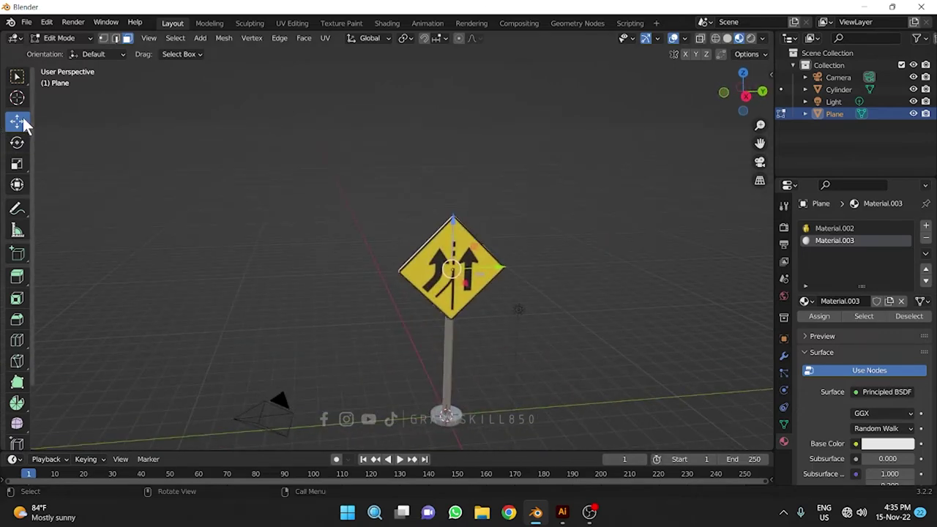
pyautogui.press('Tab')
pyautogui.scroll(2, 498, 315)
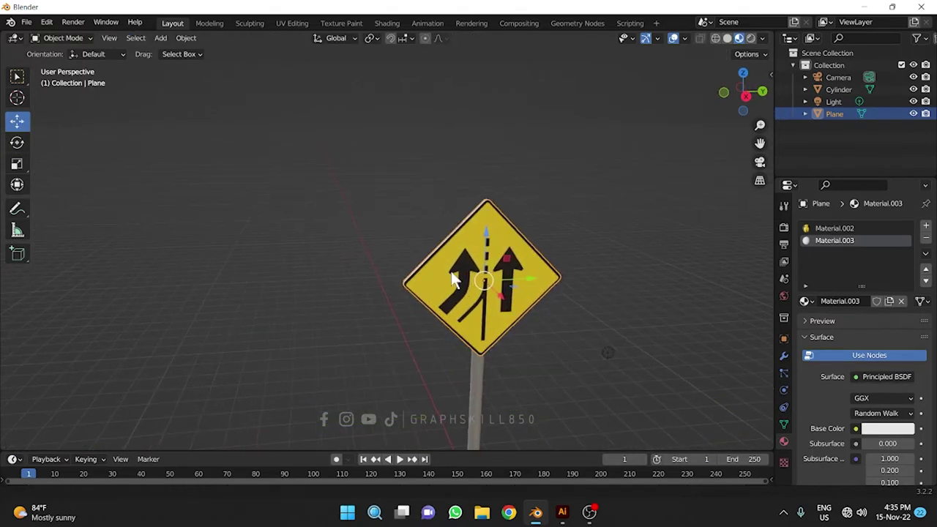
pyautogui.keyDown('shift'); pyautogui.moveTo(460, 272); pyautogui.dragTo(413, 208, button='middle'); pyautogui.keyUp('shift')
pyautogui.scroll(-5, 838, 407)
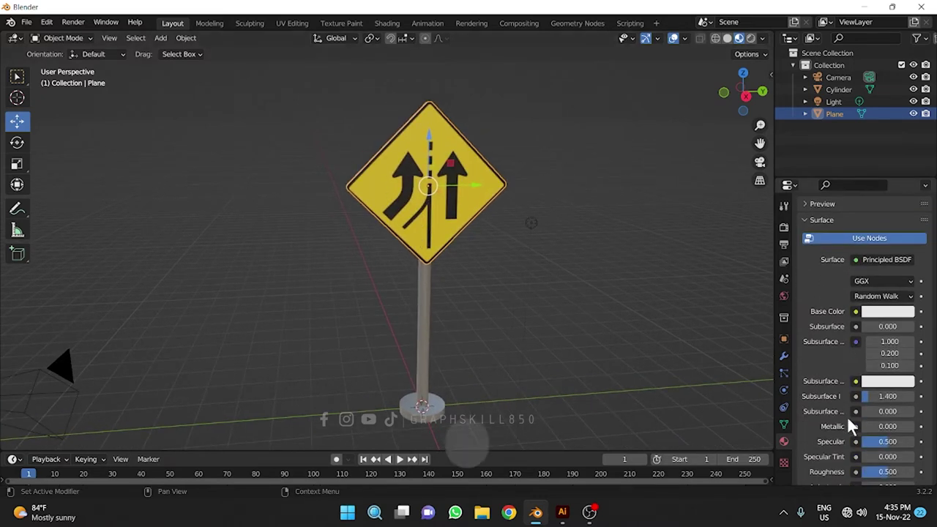
pyautogui.moveTo(864, 426)
pyautogui.mouseDown()
pyautogui.moveTo(904, 426)
pyautogui.moveTo(889, 426)
pyautogui.mouseUp()
pyautogui.moveTo(890, 472); pyautogui.dragTo(864, 471)
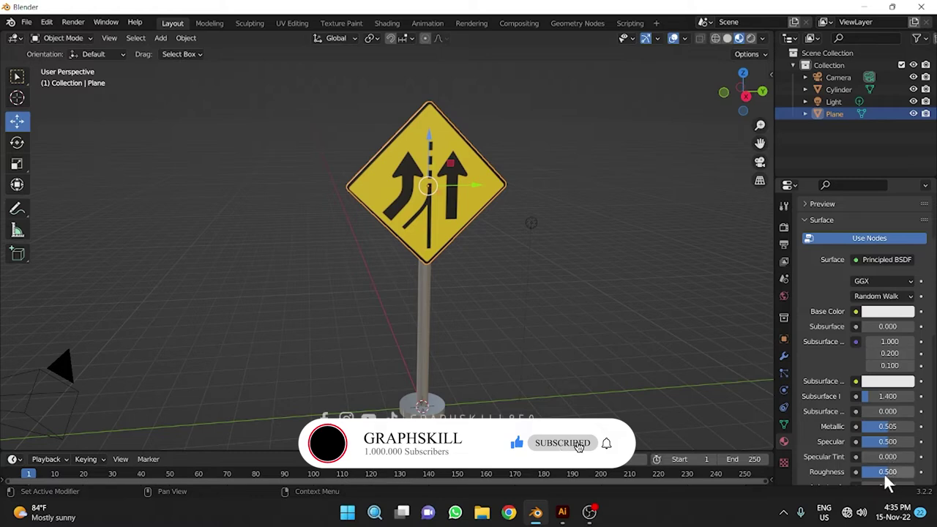
# Give the Signboard image material Metallic near 0.495 and zero Roughness too.
pyautogui.moveTo(439, 236); pyautogui.dragTo(456, 164, button='middle')
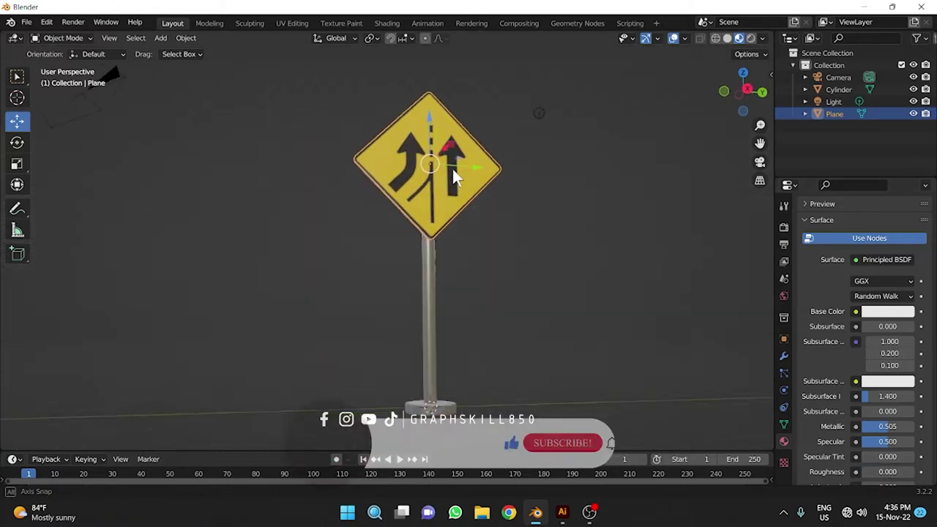
pyautogui.scroll(5, 423, 119)
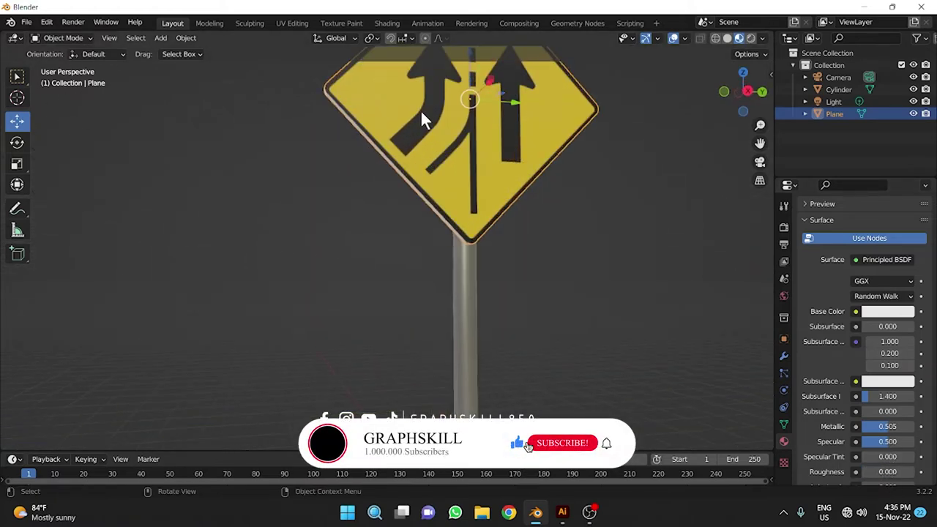
pyautogui.moveTo(422, 120)
pyautogui.mouseDown(button='middle')
pyautogui.moveTo(380, 216)
pyautogui.moveTo(243, 137)
pyautogui.moveTo(388, 199)
pyautogui.moveTo(445, 184)
pyautogui.moveTo(464, 255)
pyautogui.moveTo(454, 164)
pyautogui.moveTo(421, 176)
pyautogui.mouseUp(button='middle')
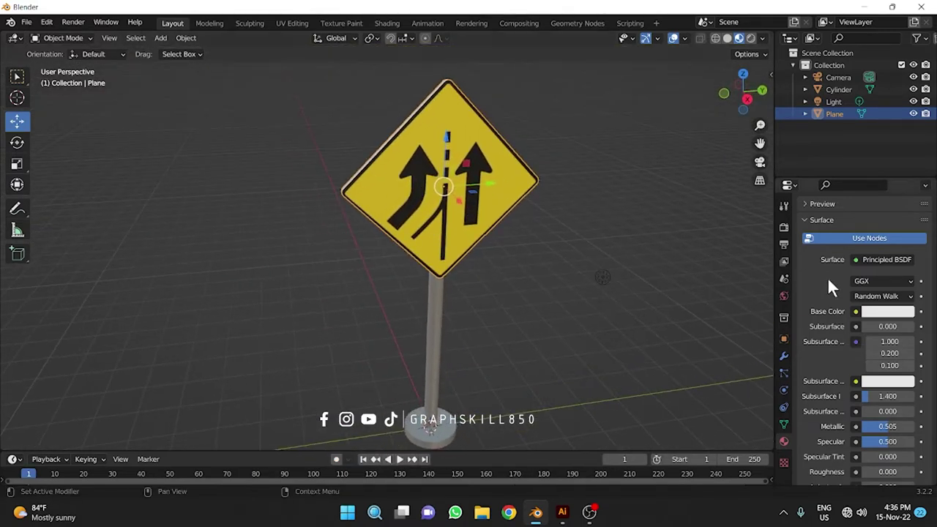
pyautogui.scroll(4, 850, 272)
pyautogui.click(831, 228)
pyautogui.scroll(-3, 834, 394)
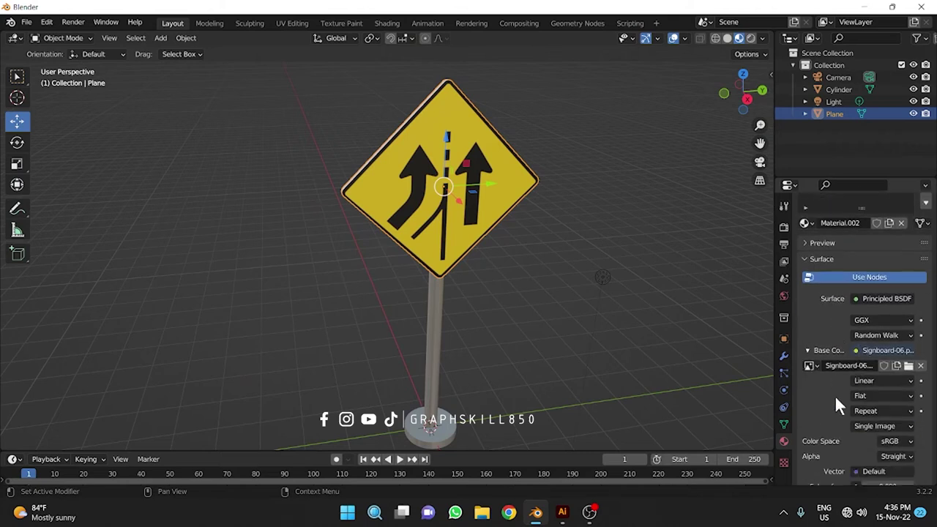
pyautogui.scroll(-3, 844, 416)
pyautogui.scroll(-2, 859, 464)
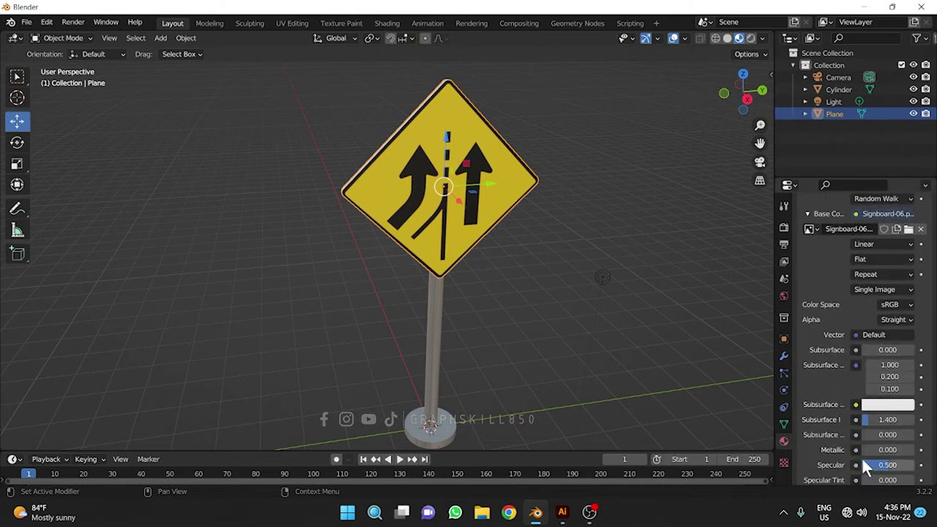
pyautogui.moveTo(882, 450); pyautogui.dragTo(908, 449)
pyautogui.scroll(-3, 889, 465)
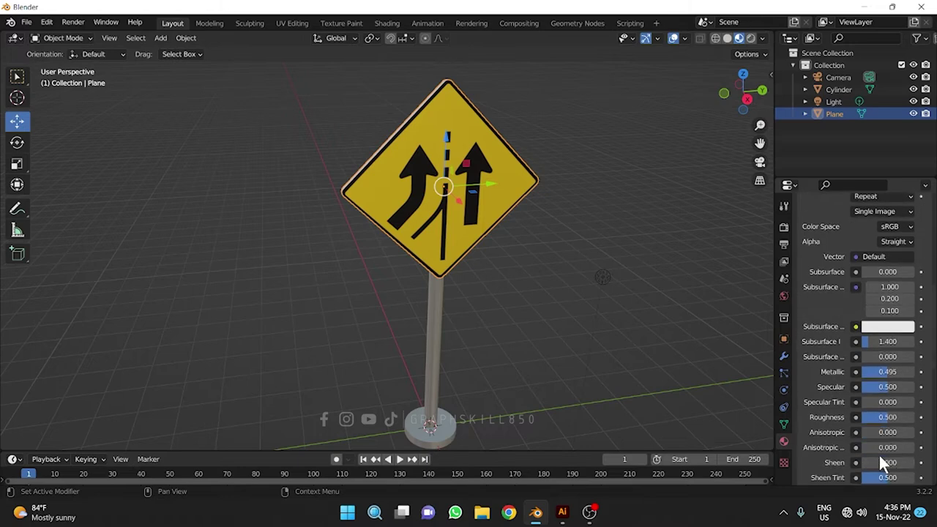
pyautogui.moveTo(884, 418); pyautogui.dragTo(842, 417)
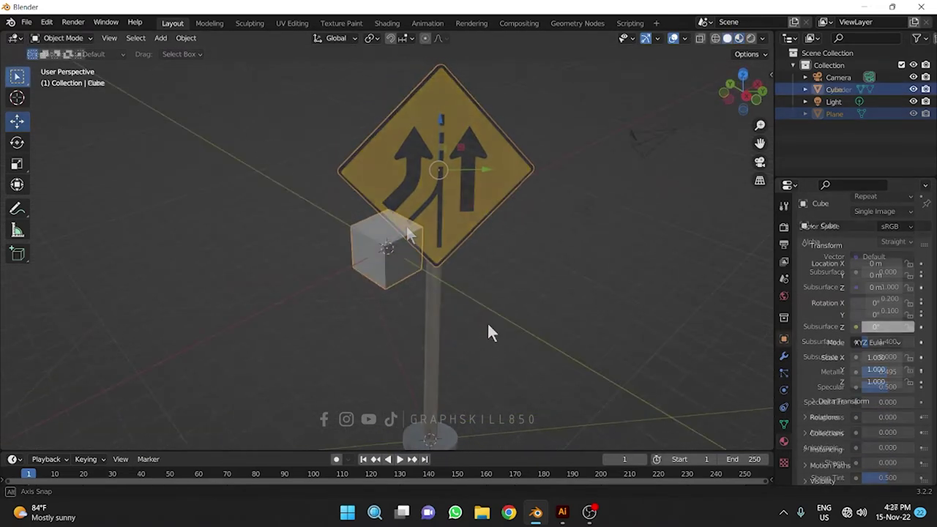
# Delete the default cube and add a new plane mesh.
pyautogui.moveTo(444, 317); pyautogui.dragTo(396, 286, button='middle')
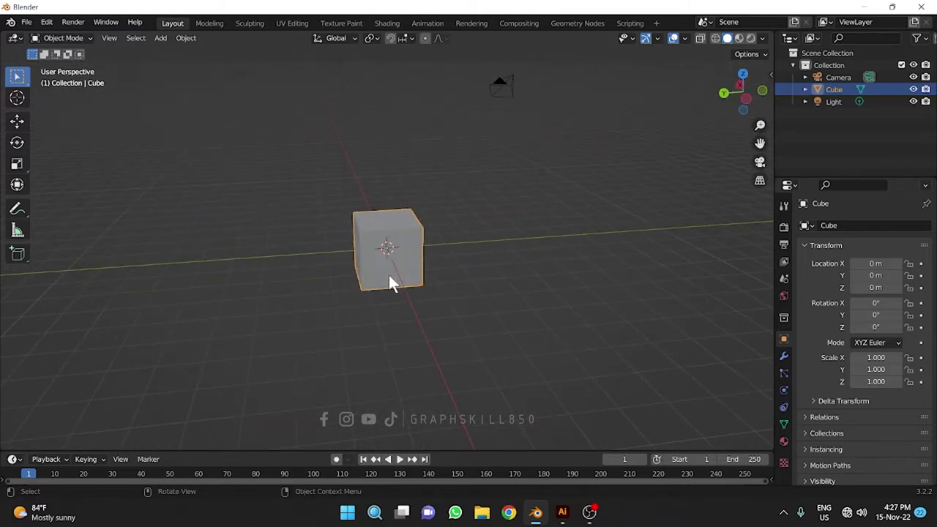
pyautogui.press('Delete')
pyautogui.moveTo(517, 314)
pyautogui.mouseDown(button='middle')
pyautogui.moveTo(402, 338)
pyautogui.moveTo(201, 337)
pyautogui.mouseUp(button='middle')
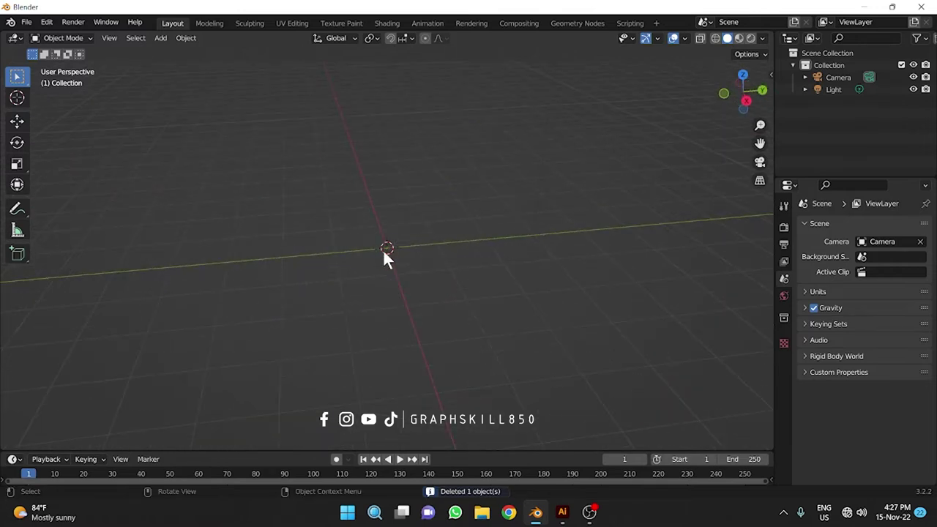
pyautogui.hotkey('shift', 'a')
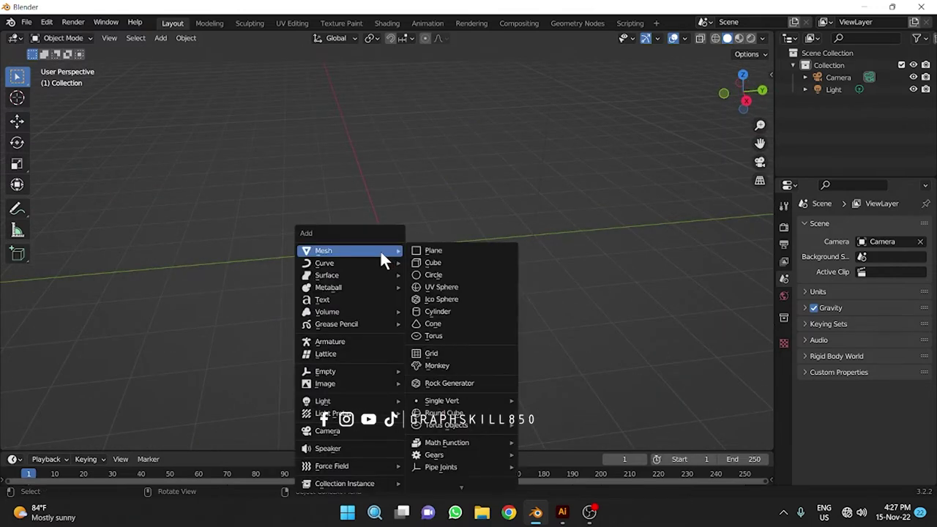
pyautogui.click(432, 252)
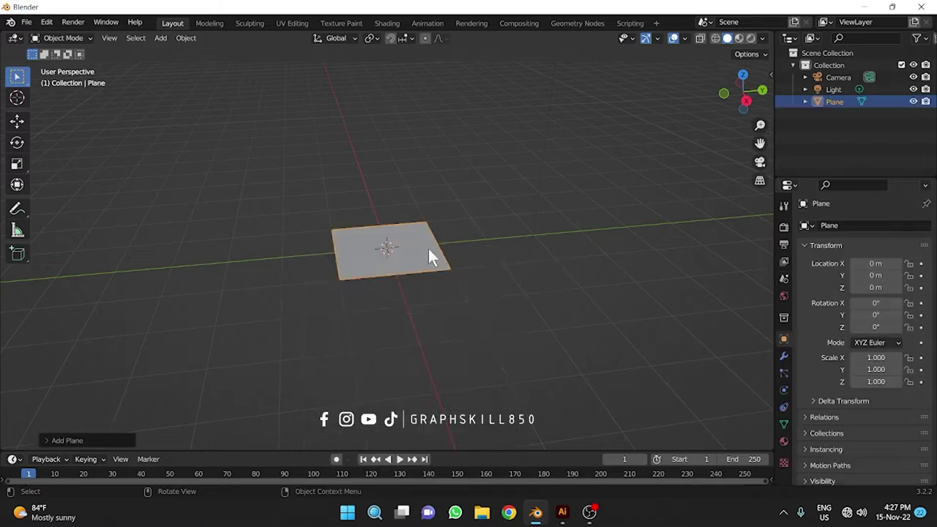
# From Top view, rotate the plane -45° around Z into a diamond.
pyautogui.click(744, 78)
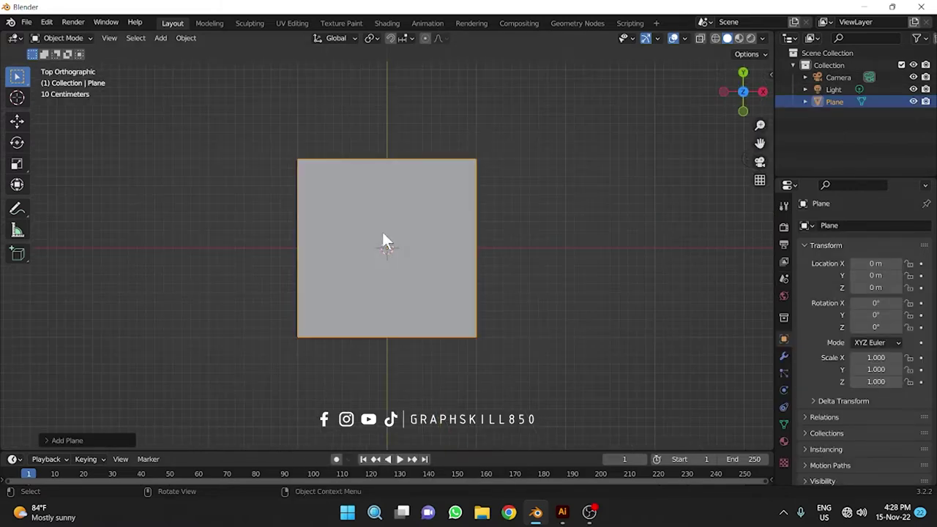
pyautogui.click(15, 144)
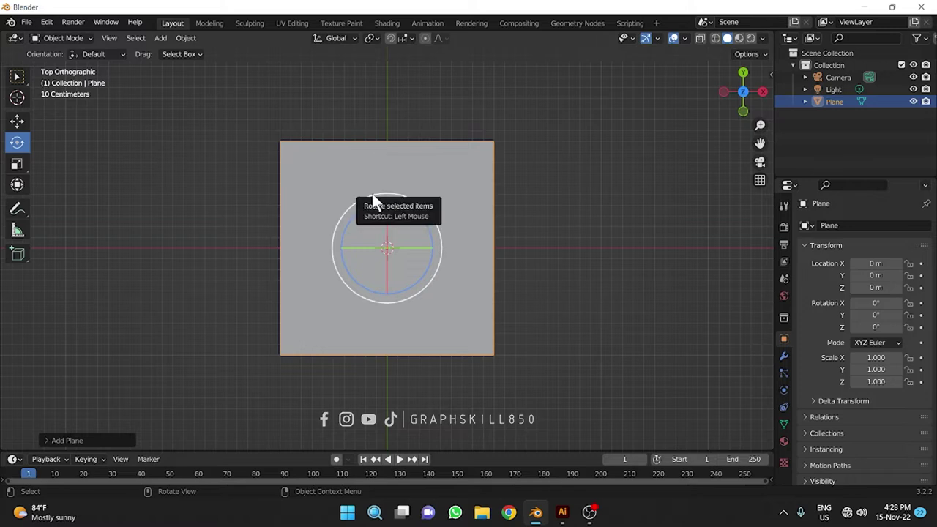
pyautogui.moveTo(373, 197); pyautogui.dragTo(408, 211)
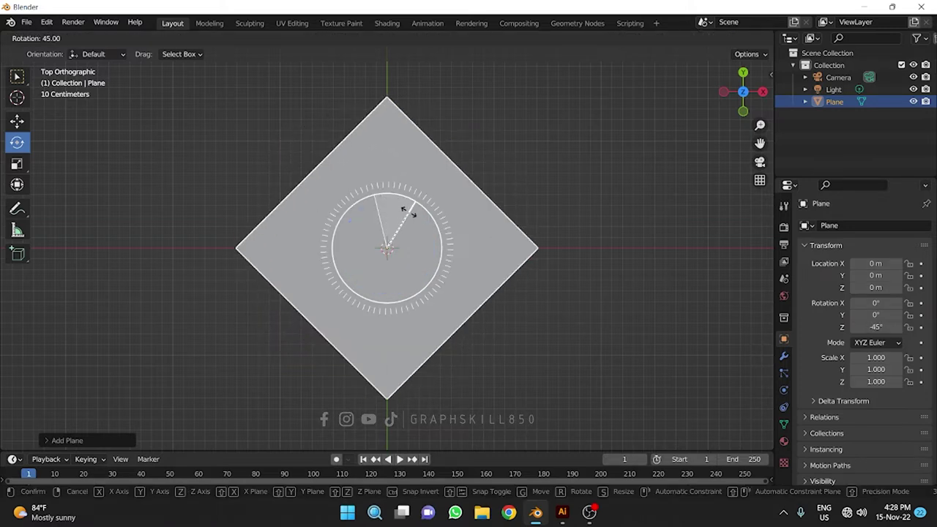
pyautogui.keyDown('ctrl'); pyautogui.moveTo(404, 210); pyautogui.dragTo(405, 211); pyautogui.keyUp('ctrl')
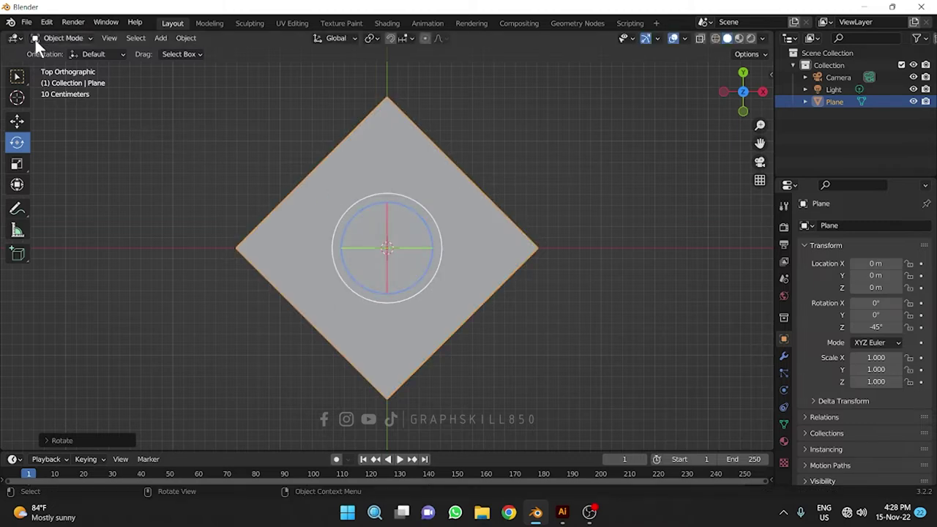
pyautogui.moveTo(288, 218); pyautogui.dragTo(367, 116, button='middle')
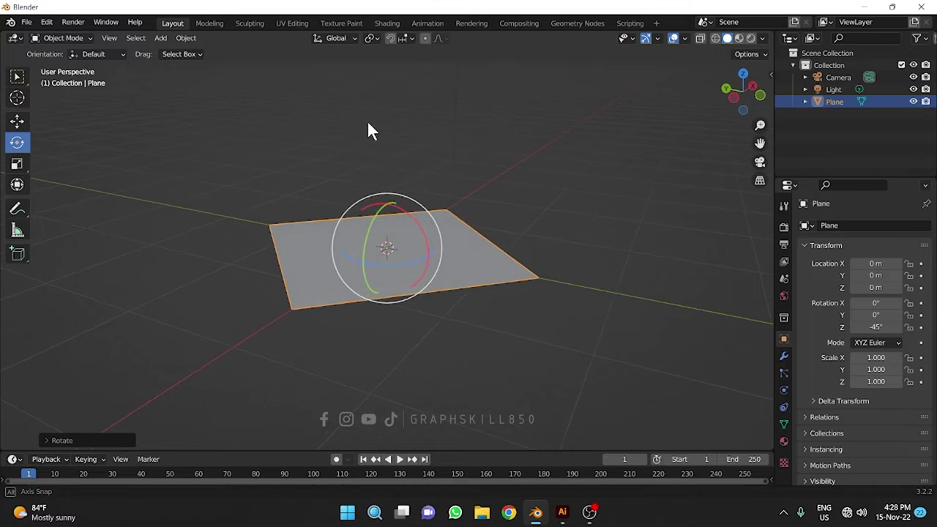
# In Edit Mode, scale the plane to about double size and extrude it into a thin slab.
pyautogui.press('Tab')
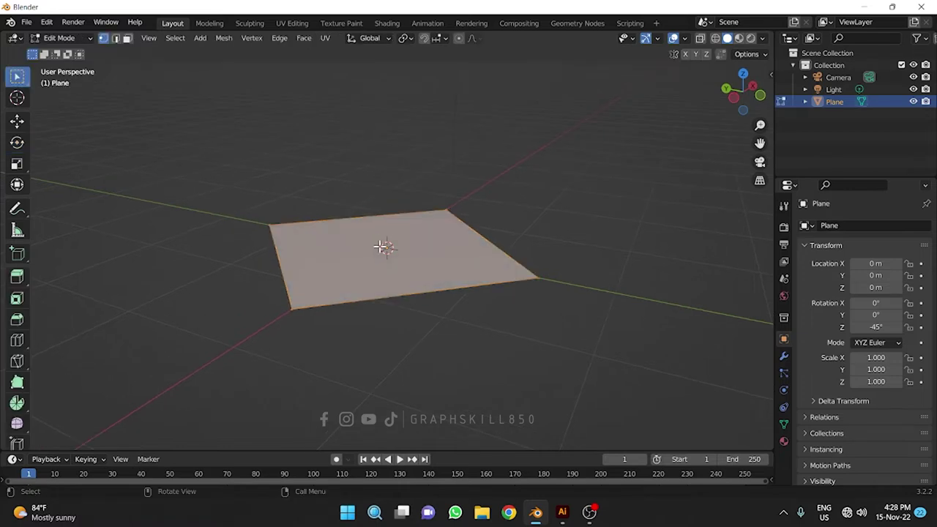
pyautogui.press('s')
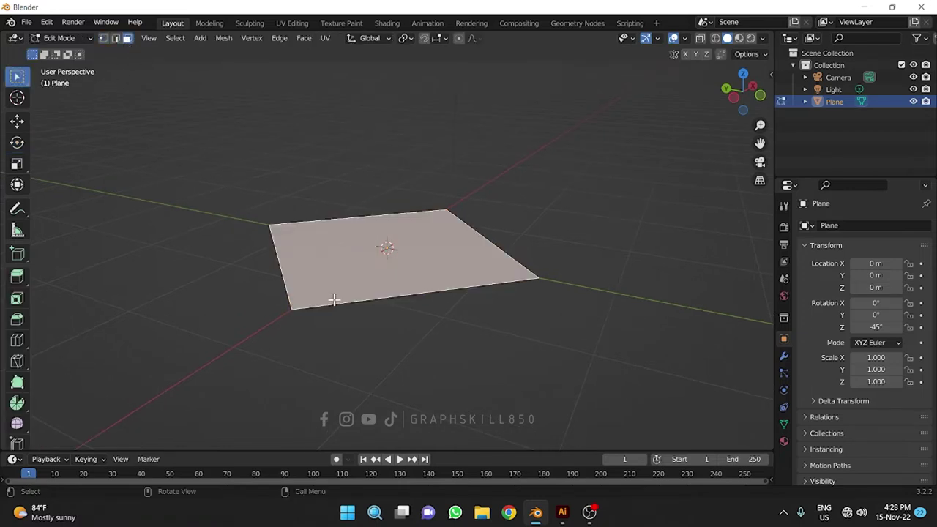
pyautogui.click(343, 293)
pyautogui.press('e')
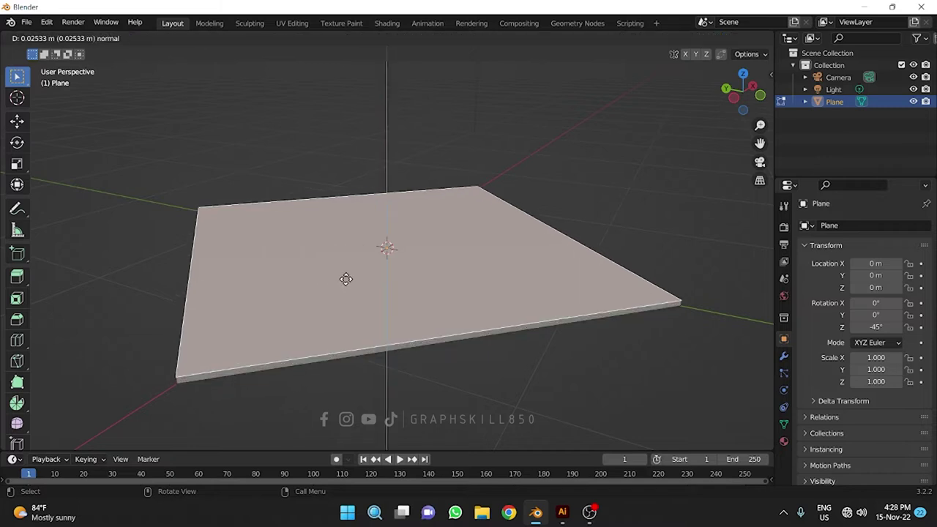
pyautogui.click(345, 278)
pyautogui.moveTo(345, 278)
pyautogui.mouseDown(button='middle')
pyautogui.moveTo(284, 278)
pyautogui.moveTo(465, 276)
pyautogui.mouseUp(button='middle')
# Switch to edge selection, clear the selection and orbit around to reach the slab's vertical corner edges.
pyautogui.moveTo(610, 268); pyautogui.dragTo(326, 320, button='middle')
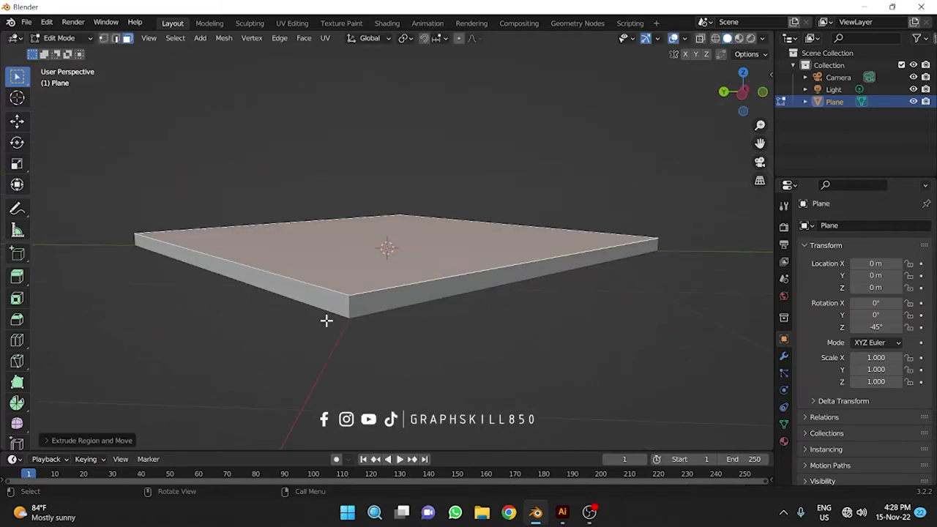
pyautogui.click(352, 302)
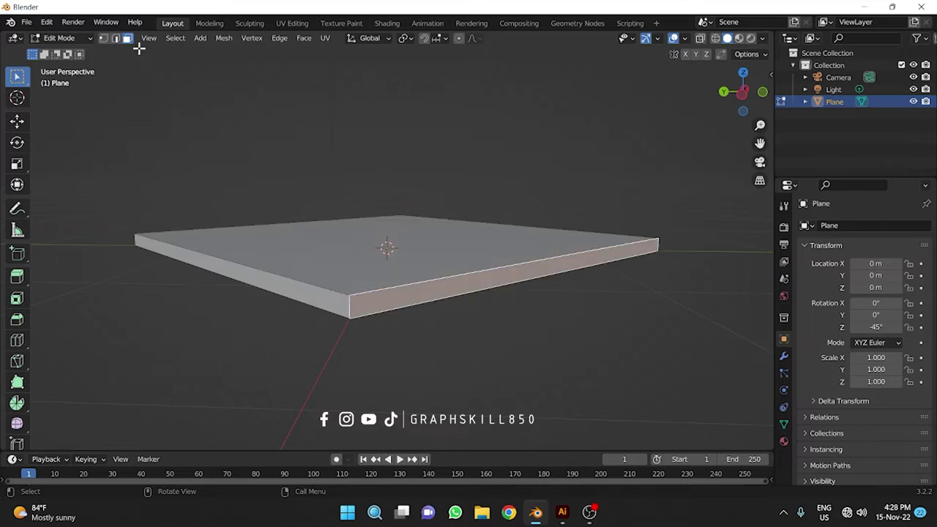
pyautogui.click(115, 38)
pyautogui.hotkey('alt', 'a')
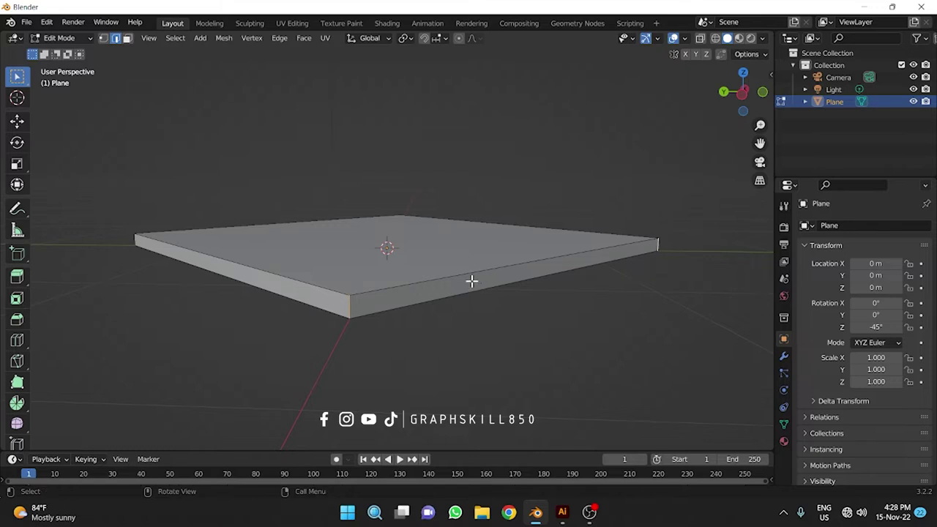
pyautogui.moveTo(472, 281)
pyautogui.mouseDown(button='middle')
pyautogui.moveTo(291, 295)
pyautogui.moveTo(262, 285)
pyautogui.moveTo(518, 282)
pyautogui.mouseUp(button='middle')
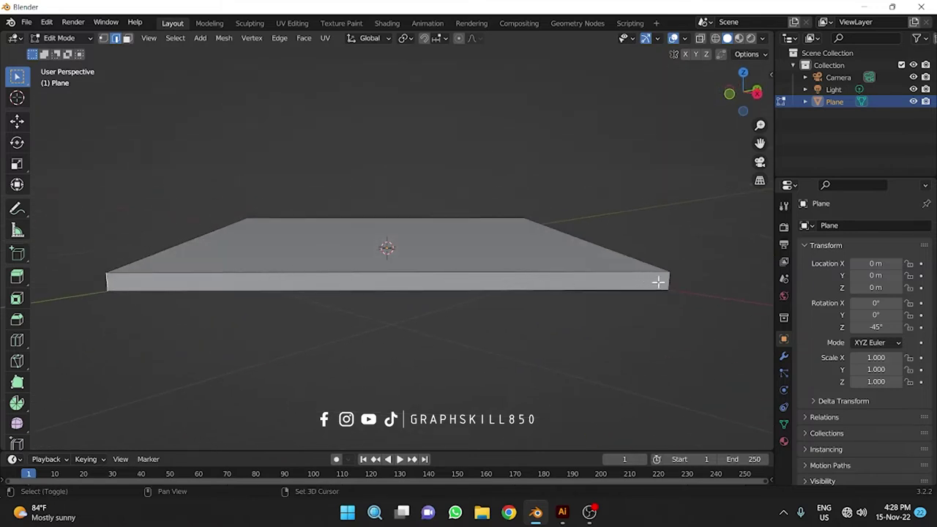
pyautogui.moveTo(670, 280); pyautogui.dragTo(422, 311, button='middle')
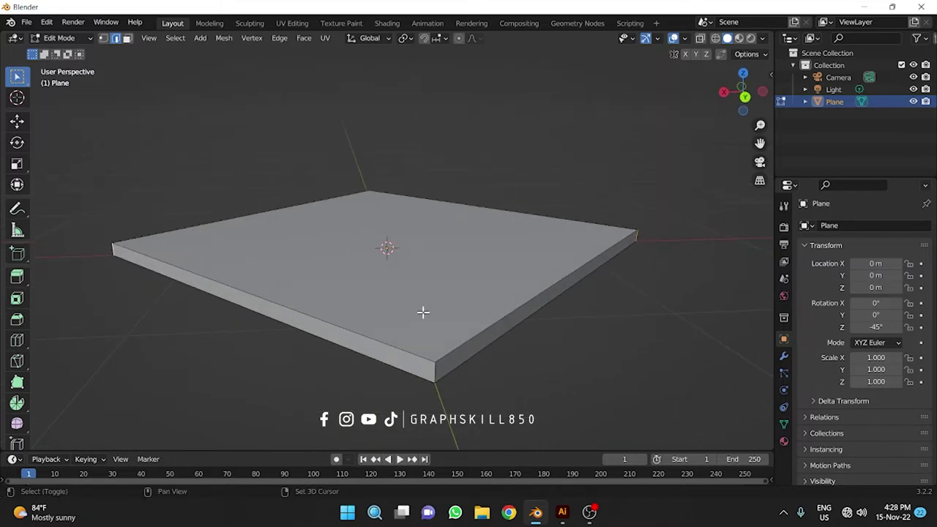
pyautogui.scroll(-1, 559, 271)
pyautogui.scroll(-4, 521, 281)
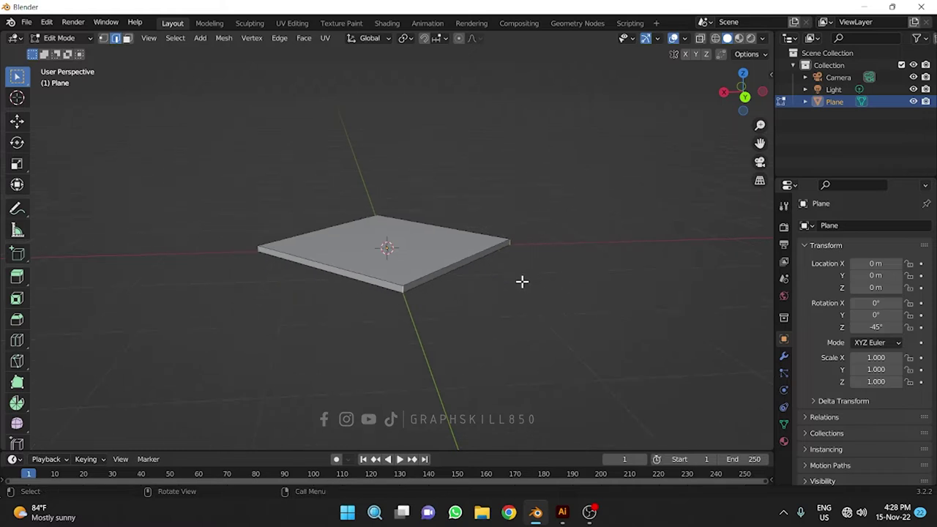
pyautogui.moveTo(520, 281)
pyautogui.mouseDown(button='middle')
pyautogui.moveTo(406, 313)
pyautogui.moveTo(408, 331)
pyautogui.moveTo(437, 274)
pyautogui.moveTo(457, 306)
pyautogui.mouseUp(button='middle')
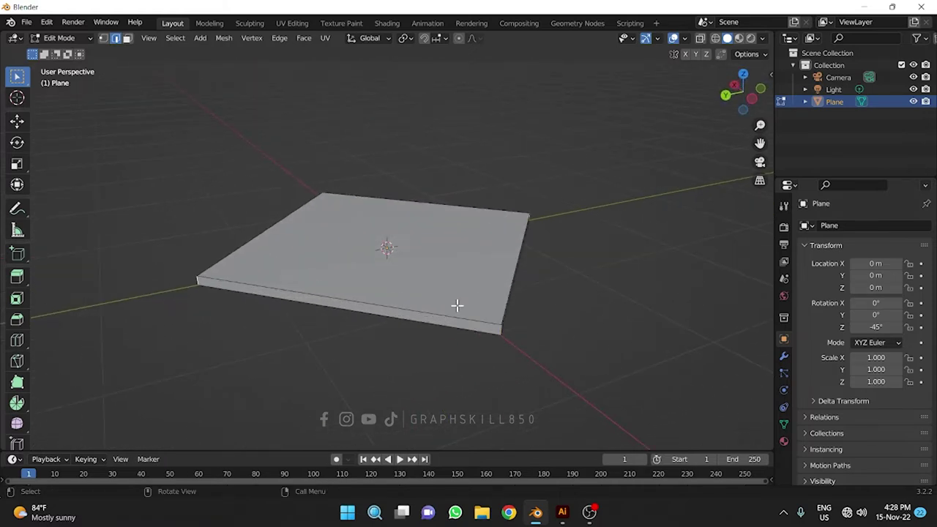
pyautogui.scroll(-2, 531, 292)
pyautogui.scroll(1, 403, 310)
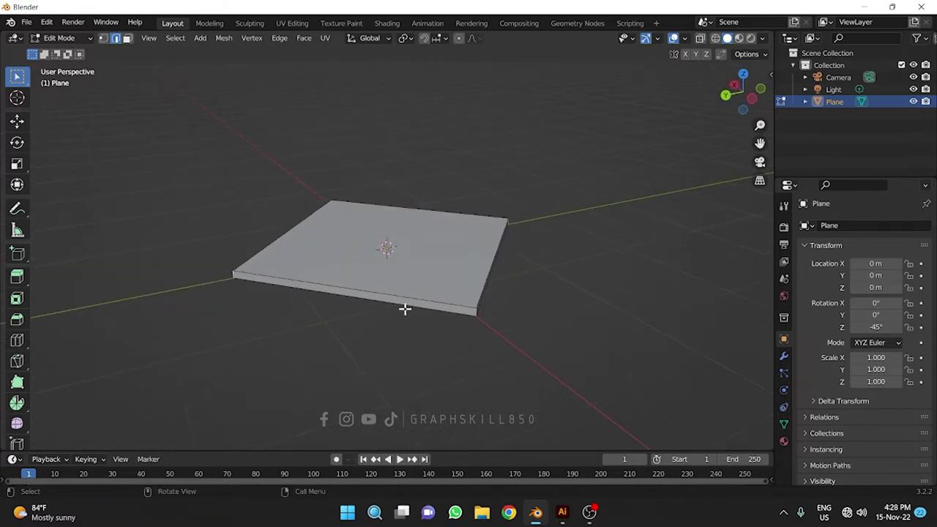
pyautogui.scroll(1, 409, 300)
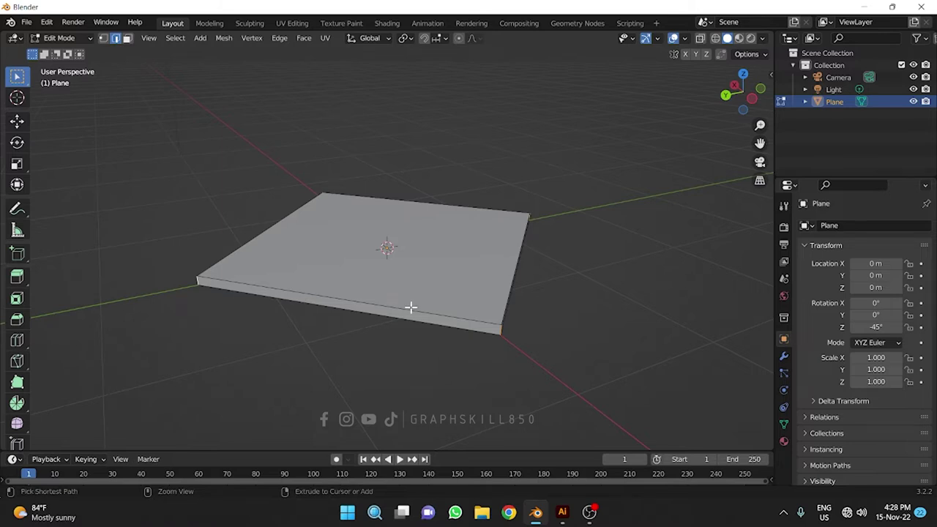
# Bevel the four corner edges with several segments into rounded corners, then clear the selection.
pyautogui.hotkey('ctrl', 'b')
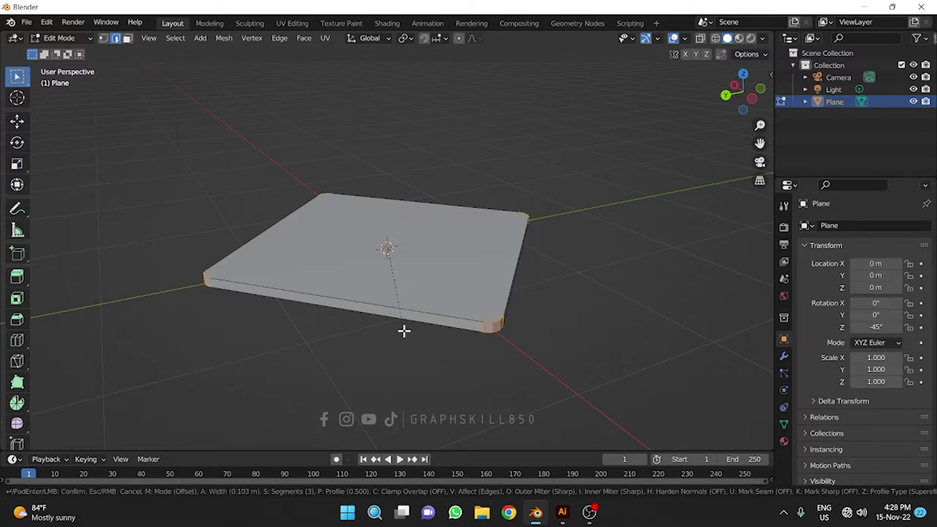
pyautogui.scroll(2, 404, 331)
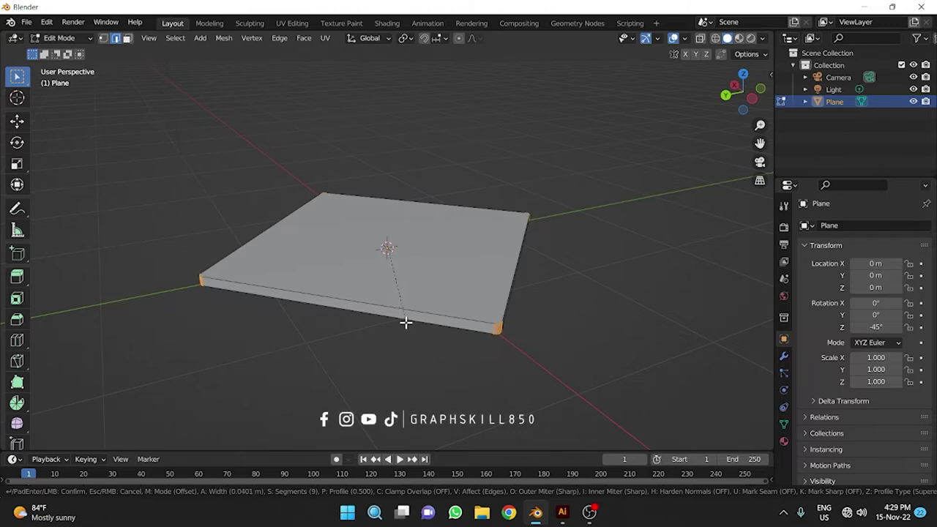
pyautogui.click(406, 322)
pyautogui.moveTo(405, 325)
pyautogui.mouseDown(button='middle')
pyautogui.moveTo(518, 362)
pyautogui.moveTo(510, 279)
pyautogui.mouseUp(button='middle')
pyautogui.click(434, 249)
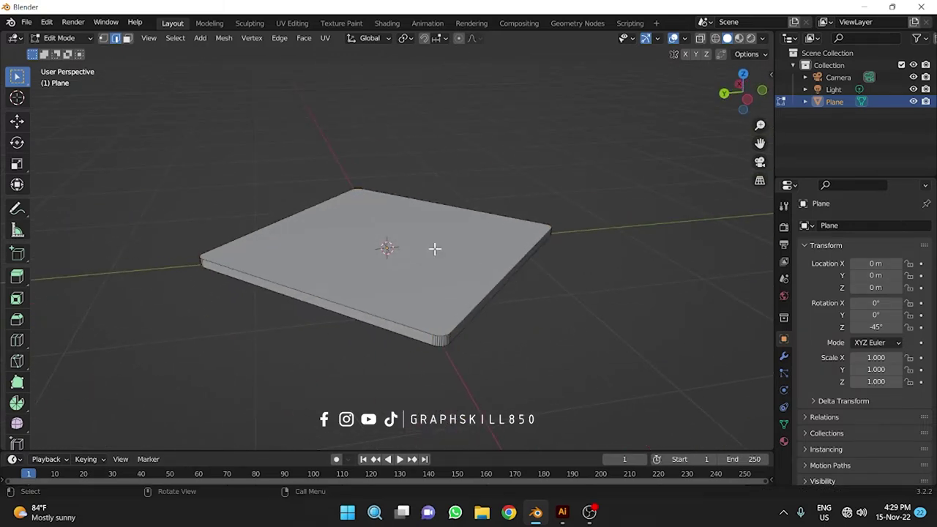
pyautogui.moveTo(498, 211)
pyautogui.mouseDown(button='middle')
pyautogui.moveTo(502, 299)
pyautogui.moveTo(594, 236)
pyautogui.mouseUp(button='middle')
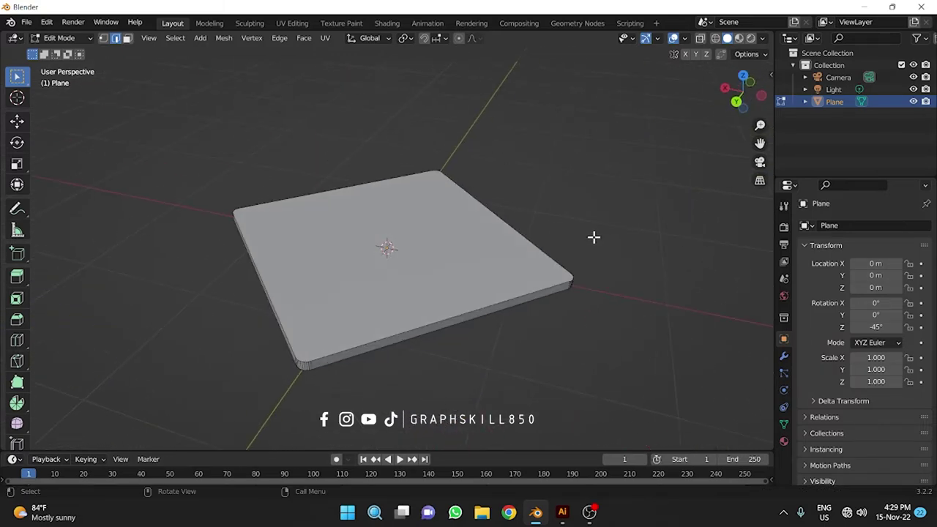
# In Object Mode, rotate the slab 90° on X so the diamond stands upright facing front.
pyautogui.press('Tab')
pyautogui.click(9, 142)
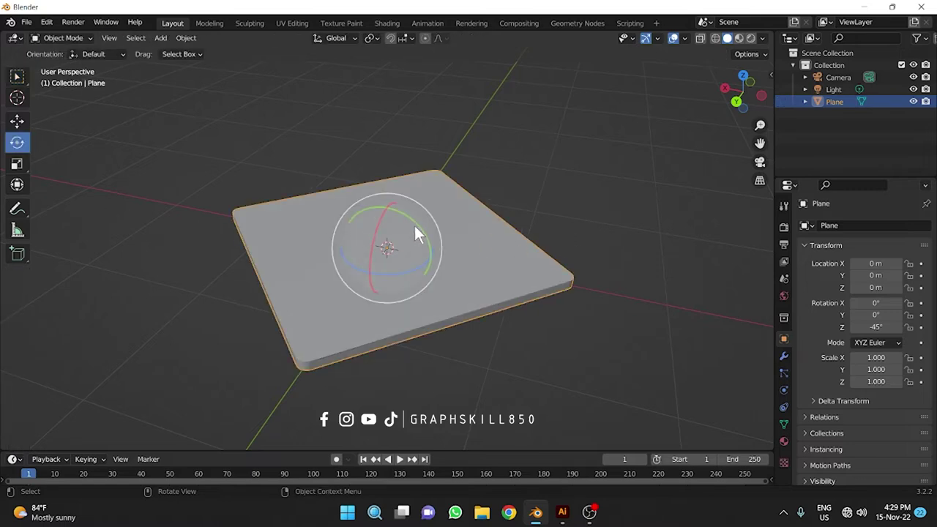
pyautogui.moveTo(417, 223)
pyautogui.mouseDown()
pyautogui.moveTo(419, 265)
pyautogui.moveTo(399, 276)
pyautogui.moveTo(410, 300)
pyautogui.mouseUp()
pyautogui.moveTo(412, 305)
pyautogui.mouseDown(button='middle')
pyautogui.moveTo(303, 268)
pyautogui.moveTo(212, 299)
pyautogui.moveTo(188, 217)
pyautogui.mouseUp(button='middle')
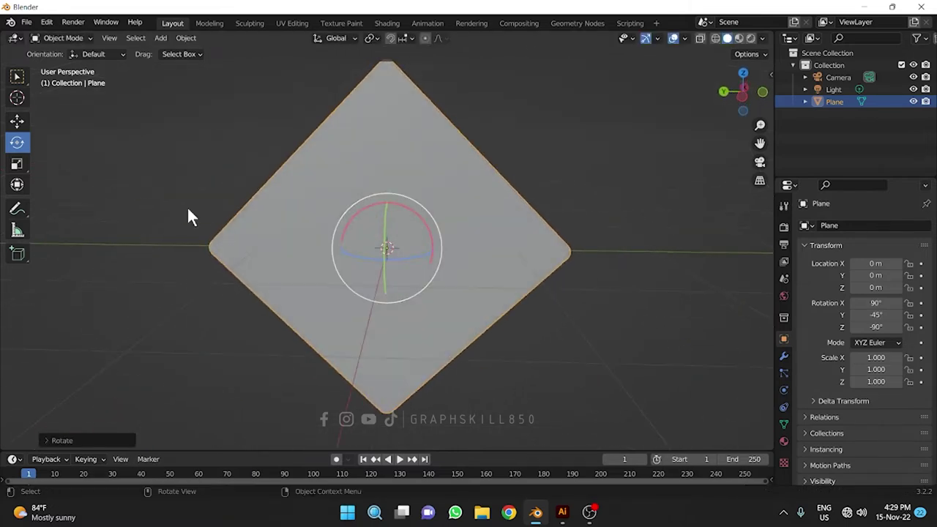
# Lift the diamond along Z to a height of about 4.15 m.
pyautogui.click(16, 123)
pyautogui.scroll(-4, 404, 234)
pyautogui.moveTo(388, 220)
pyautogui.mouseDown()
pyautogui.moveTo(376, 174)
pyautogui.moveTo(380, 116)
pyautogui.mouseUp()
pyautogui.keyDown('shift'); pyautogui.moveTo(381, 115); pyautogui.dragTo(548, 328, button='middle'); pyautogui.keyUp('shift')
pyautogui.moveTo(485, 231)
pyautogui.mouseDown()
pyautogui.moveTo(476, 151)
pyautogui.moveTo(484, 130)
pyautogui.mouseUp()
pyautogui.scroll(-3, 491, 146)
pyautogui.moveTo(493, 154)
pyautogui.mouseDown(button='middle')
pyautogui.moveTo(502, 233)
pyautogui.moveTo(442, 291)
pyautogui.moveTo(488, 297)
pyautogui.mouseUp(button='middle')
pyautogui.moveTo(435, 184); pyautogui.dragTo(456, 185)
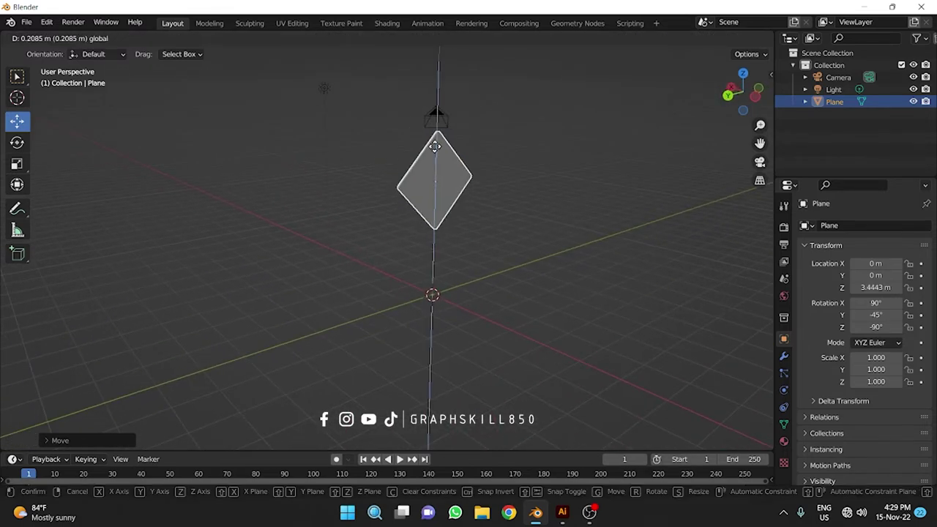
pyautogui.moveTo(456, 185)
pyautogui.mouseDown(button='middle')
pyautogui.moveTo(388, 218)
pyautogui.moveTo(748, 213)
pyautogui.mouseUp(button='middle')
pyautogui.scroll(2, 315, 315)
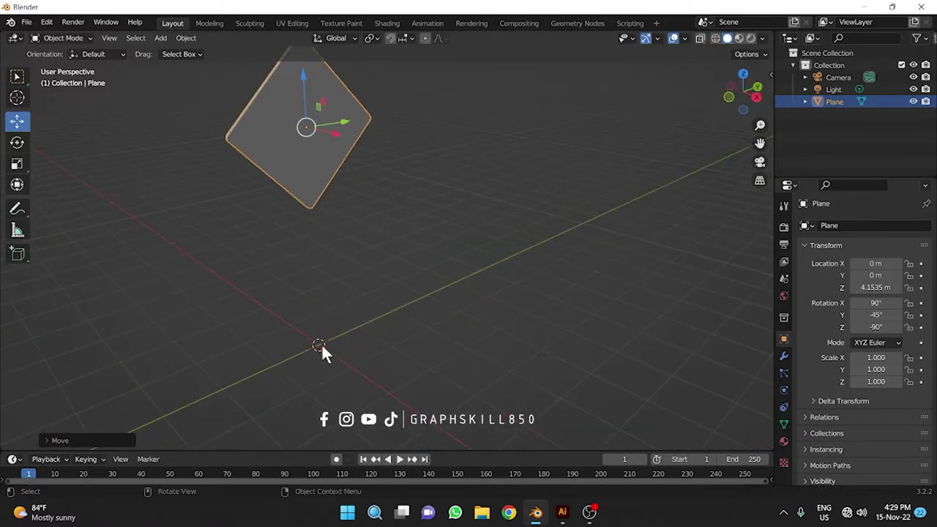
pyautogui.hotkey('shift', 'a')
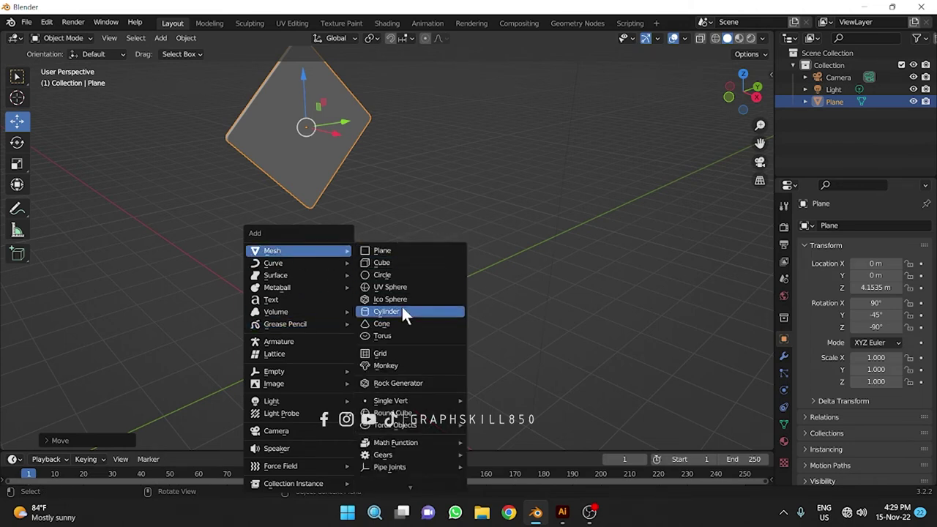
# Add a cylinder at the origin and flatten and shrink it into a small base disc.
pyautogui.click(402, 310)
pyautogui.press('s')
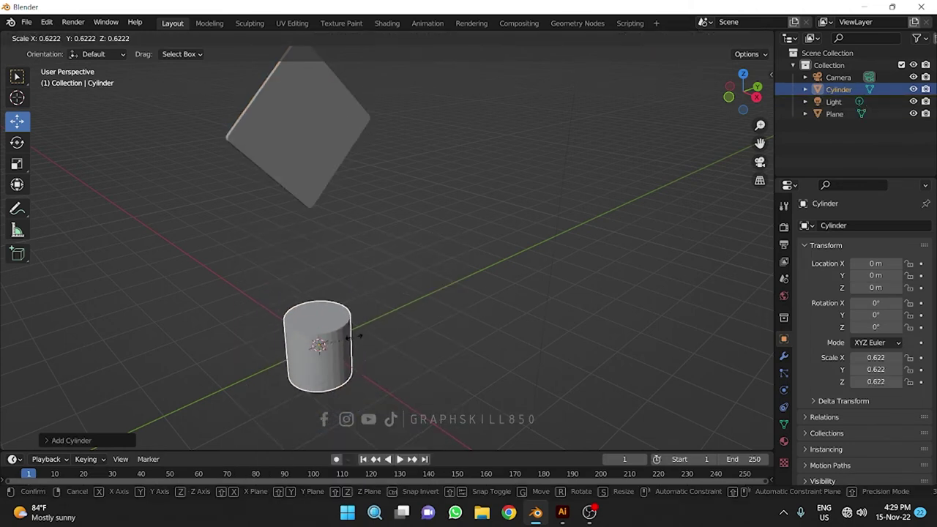
pyautogui.press('z')
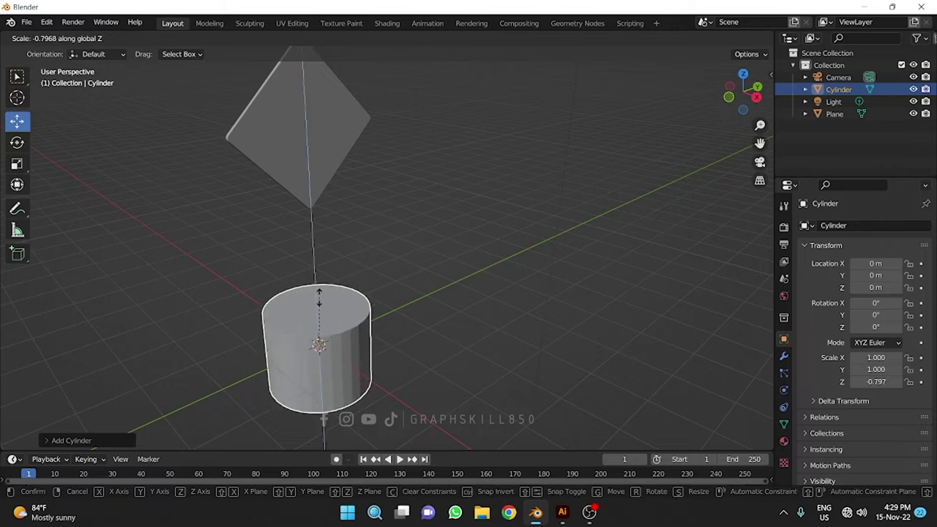
pyautogui.click(379, 380)
pyautogui.press('s')
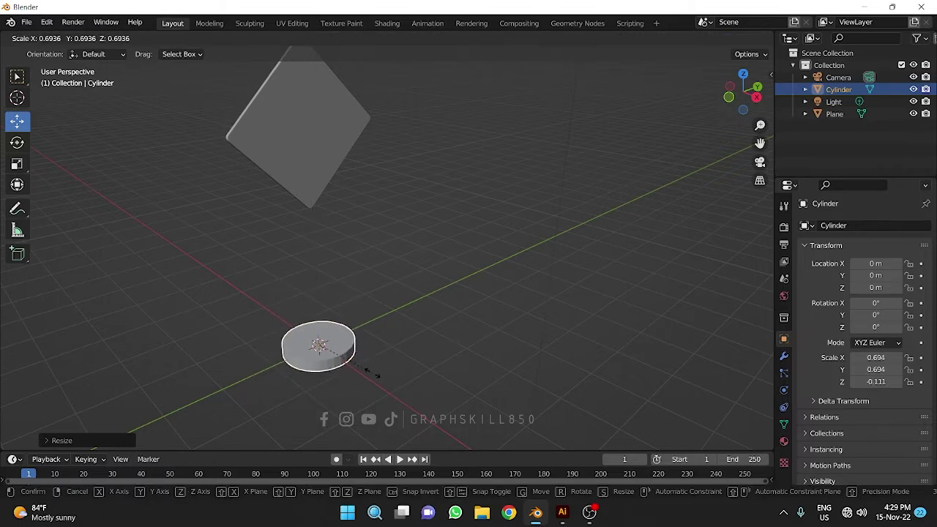
pyautogui.click(332, 356)
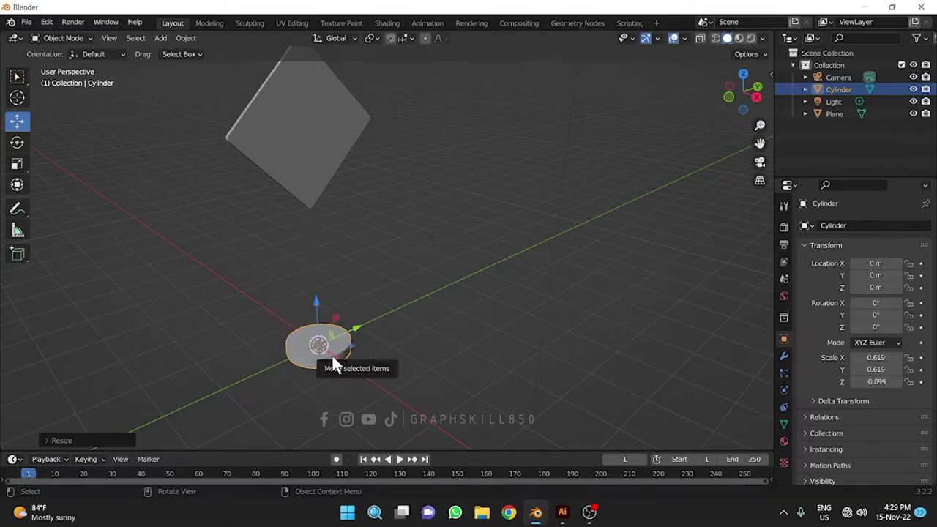
# Apply all transforms to the base disc so its scale resets to 1.000.
pyautogui.hotkey('ctrl', 'a')
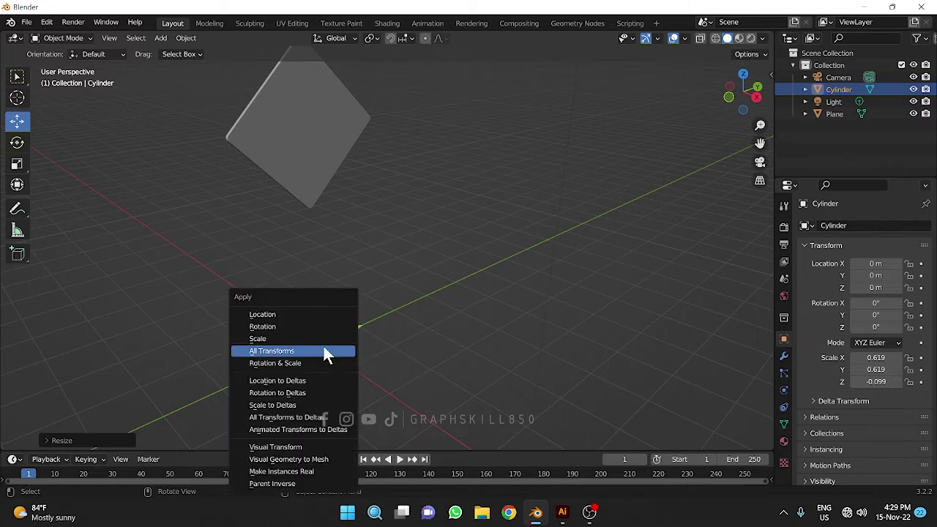
pyautogui.click(324, 349)
pyautogui.scroll(1, 325, 352)
pyautogui.scroll(1, 325, 351)
pyautogui.moveTo(324, 352)
pyautogui.keyDown('shift'); pyautogui.mouseDown(button='middle')
pyautogui.moveTo(399, 277)
pyautogui.moveTo(420, 279)
pyautogui.mouseUp(button='middle'); pyautogui.keyUp('shift')
pyautogui.moveTo(414, 348)
pyautogui.mouseDown(button='middle')
pyautogui.moveTo(342, 342)
pyautogui.moveTo(413, 346)
pyautogui.mouseUp(button='middle')
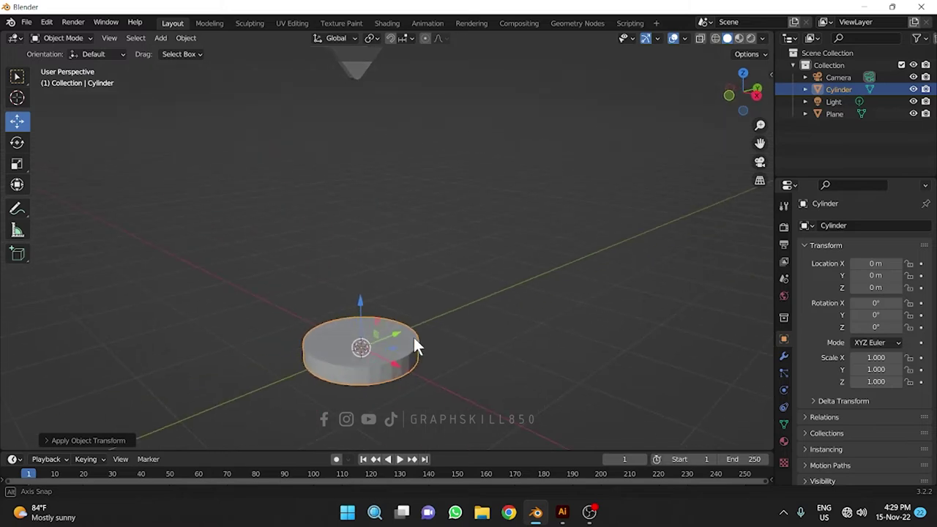
# In Edit Mode, inset a small circle into the disc's top face.
pyautogui.press('Tab')
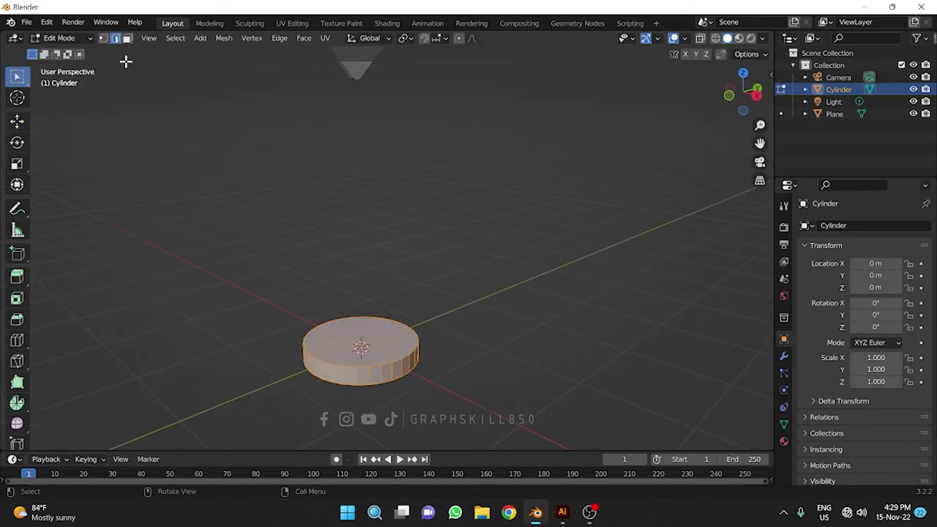
pyautogui.click(435, 390)
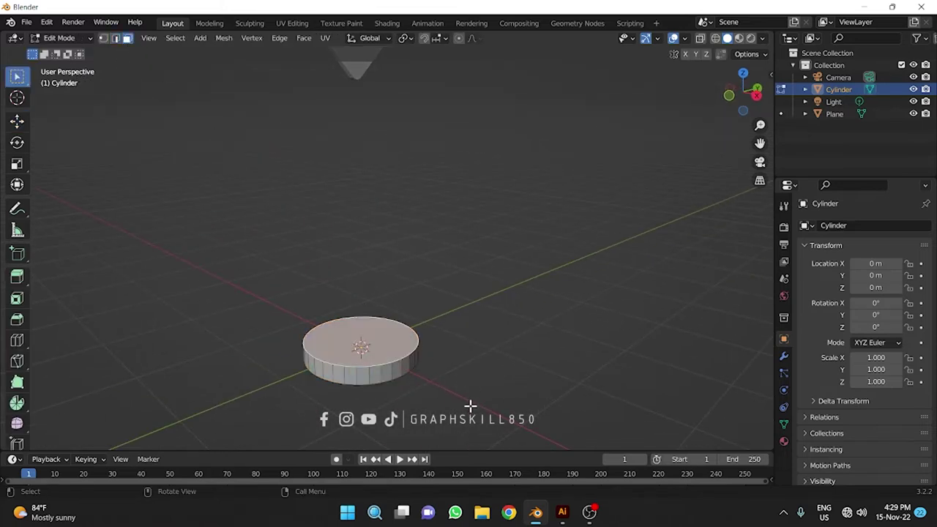
pyautogui.press('i')
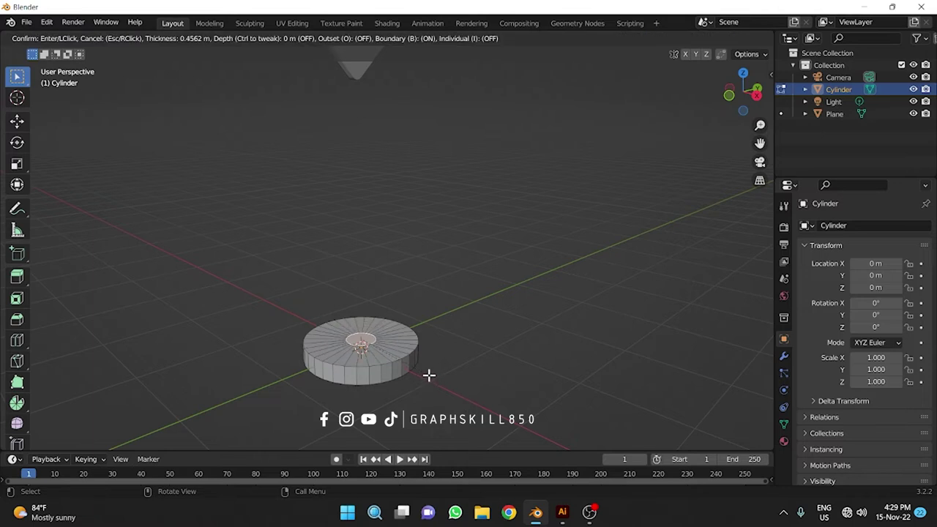
pyautogui.click(429, 374)
# Extrude the inner circle upward into a tall pole reaching the diamond sign.
pyautogui.press('e')
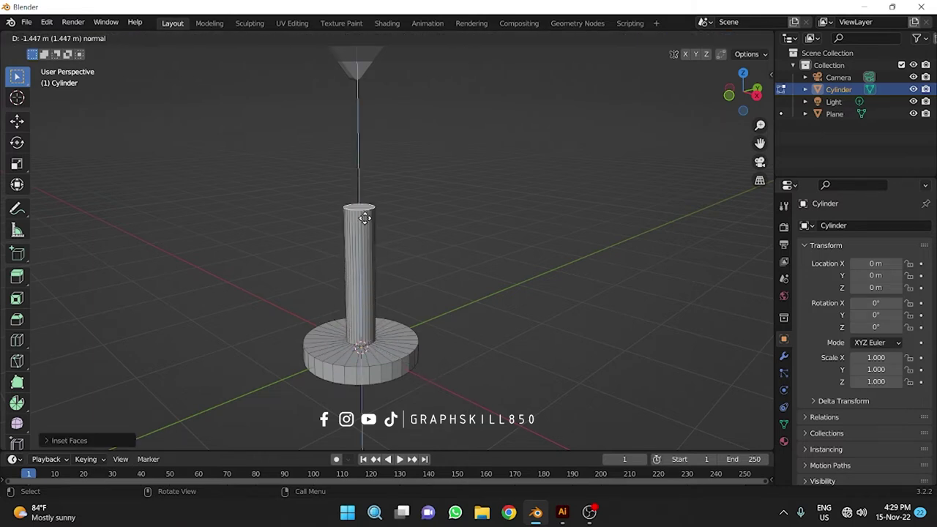
pyautogui.click(369, 57)
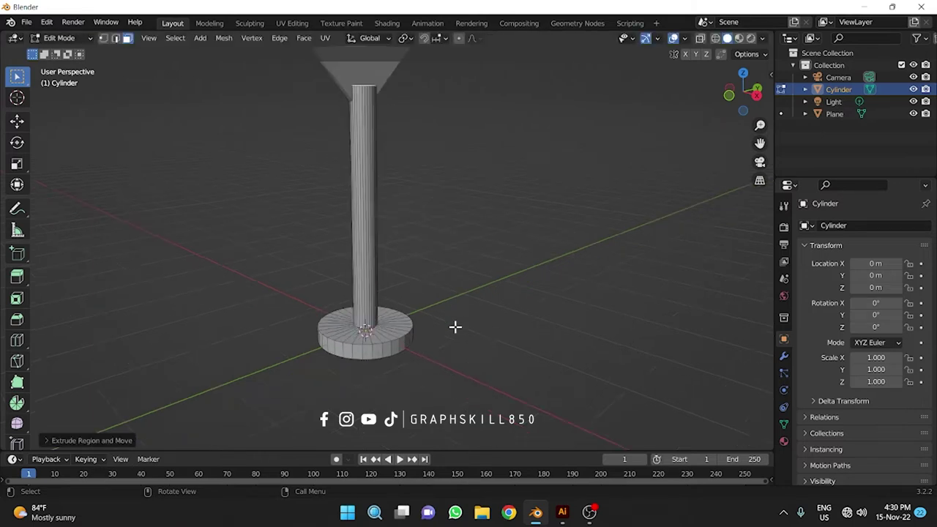
pyautogui.moveTo(454, 327)
pyautogui.mouseDown(button='middle')
pyautogui.moveTo(376, 249)
pyautogui.moveTo(427, 377)
pyautogui.moveTo(467, 255)
pyautogui.moveTo(359, 261)
pyautogui.moveTo(400, 314)
pyautogui.moveTo(305, 253)
pyautogui.moveTo(298, 341)
pyautogui.moveTo(413, 254)
pyautogui.mouseUp(button='middle')
pyautogui.click(18, 121)
pyautogui.moveTo(411, 233); pyautogui.dragTo(393, 142)
pyautogui.moveTo(423, 271)
pyautogui.mouseDown(button='middle')
pyautogui.moveTo(460, 277)
pyautogui.moveTo(391, 280)
pyautogui.moveTo(360, 324)
pyautogui.moveTo(444, 311)
pyautogui.moveTo(344, 315)
pyautogui.moveTo(366, 338)
pyautogui.mouseUp(button='middle')
pyautogui.press('Tab')
# Move the diamond sign along X to 0.23461 m so it's centred on the pole.
pyautogui.click(341, 248)
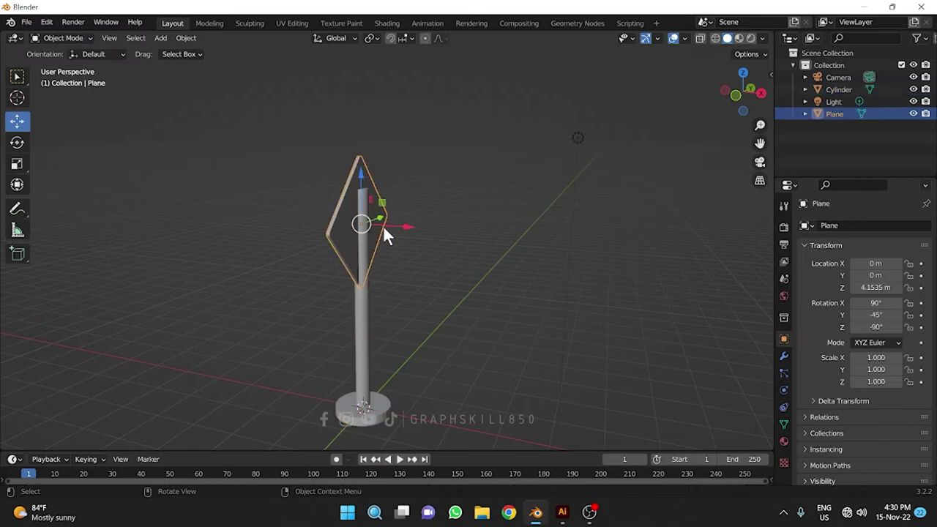
pyautogui.moveTo(383, 225); pyautogui.dragTo(399, 227)
pyautogui.moveTo(346, 317)
pyautogui.mouseDown(button='middle')
pyautogui.moveTo(410, 345)
pyautogui.moveTo(402, 368)
pyautogui.moveTo(322, 318)
pyautogui.moveTo(272, 315)
pyautogui.moveTo(270, 339)
pyautogui.moveTo(310, 306)
pyautogui.moveTo(364, 285)
pyautogui.moveTo(438, 303)
pyautogui.moveTo(347, 309)
pyautogui.moveTo(386, 320)
pyautogui.mouseUp(button='middle')
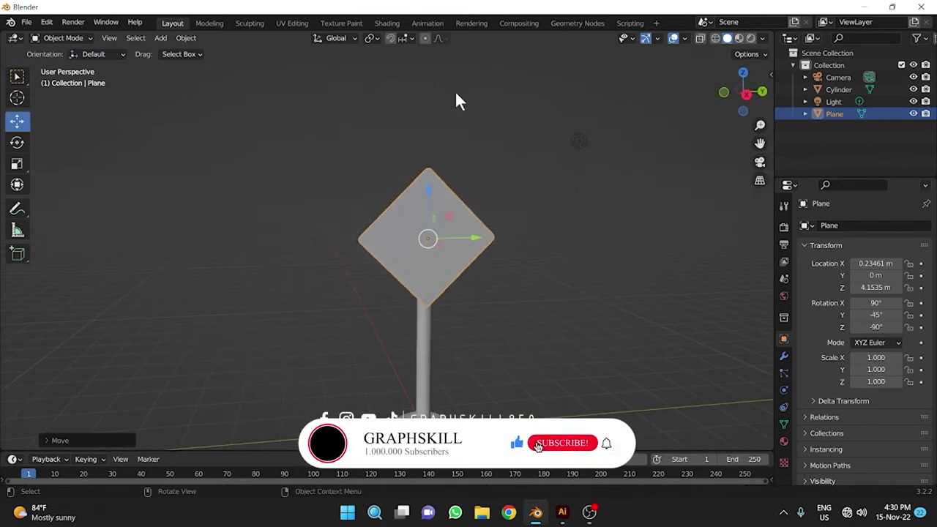
# Give the pole a new material and switch the viewport to material preview.
pyautogui.click(422, 381)
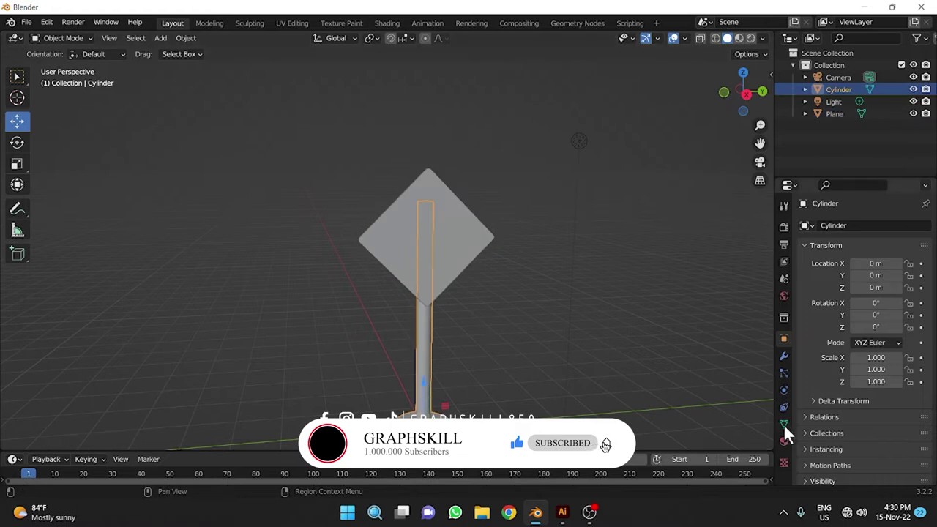
pyautogui.click(784, 441)
pyautogui.click(883, 278)
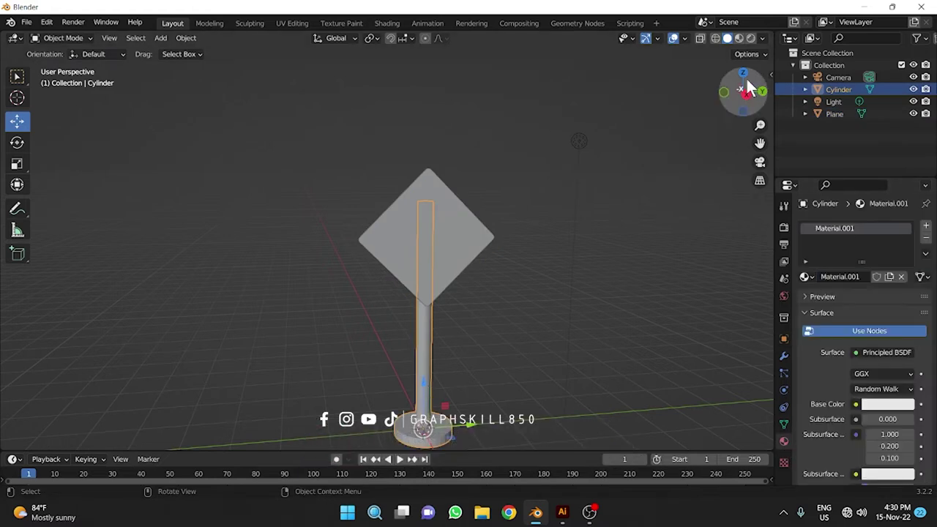
pyautogui.click(739, 39)
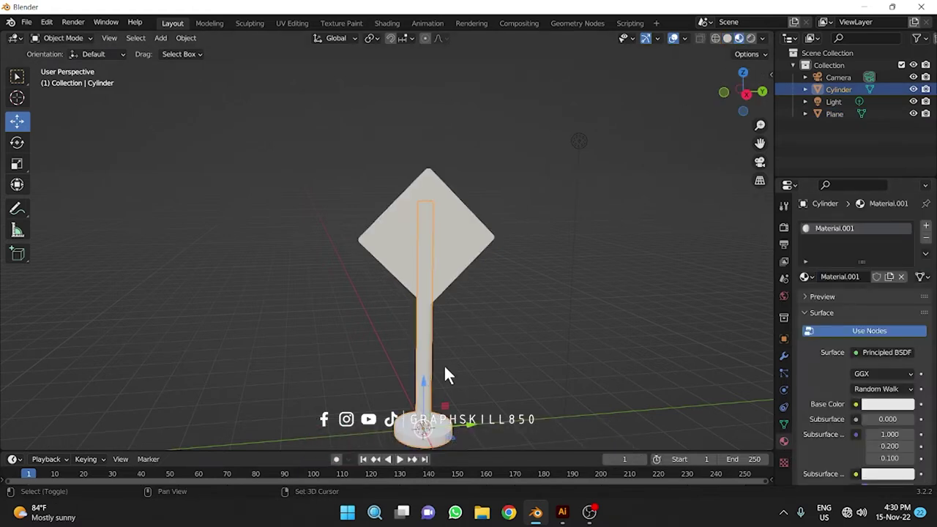
pyautogui.keyDown('shift'); pyautogui.moveTo(444, 364); pyautogui.dragTo(437, 276, button='middle'); pyautogui.keyUp('shift')
# Set the pole colour value to 0.48, Metallic 0.78 and Roughness about 0.18.
pyautogui.click(887, 405)
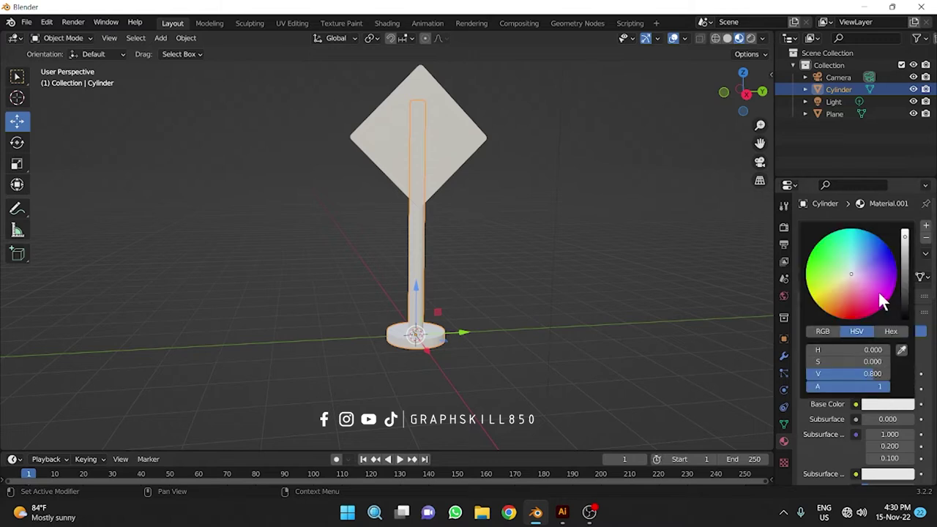
pyautogui.moveTo(908, 244); pyautogui.dragTo(908, 260)
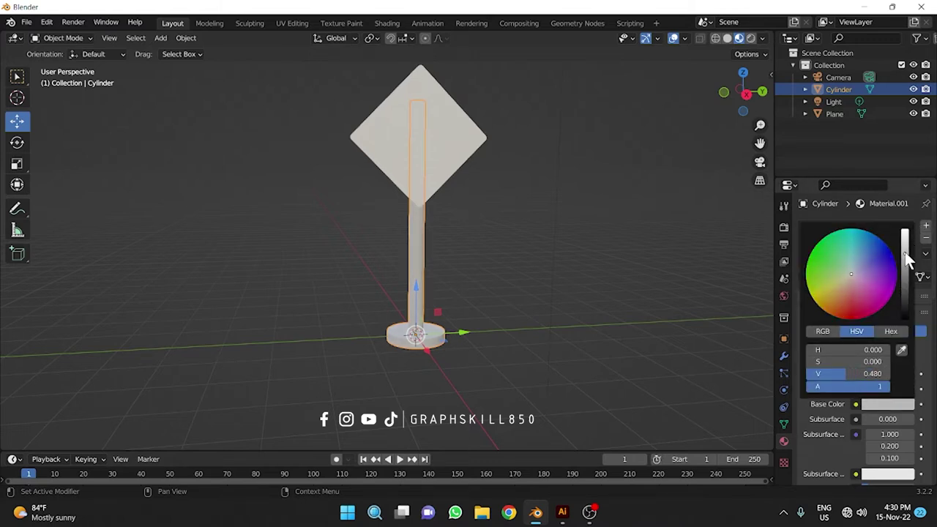
pyautogui.scroll(-5, 886, 474)
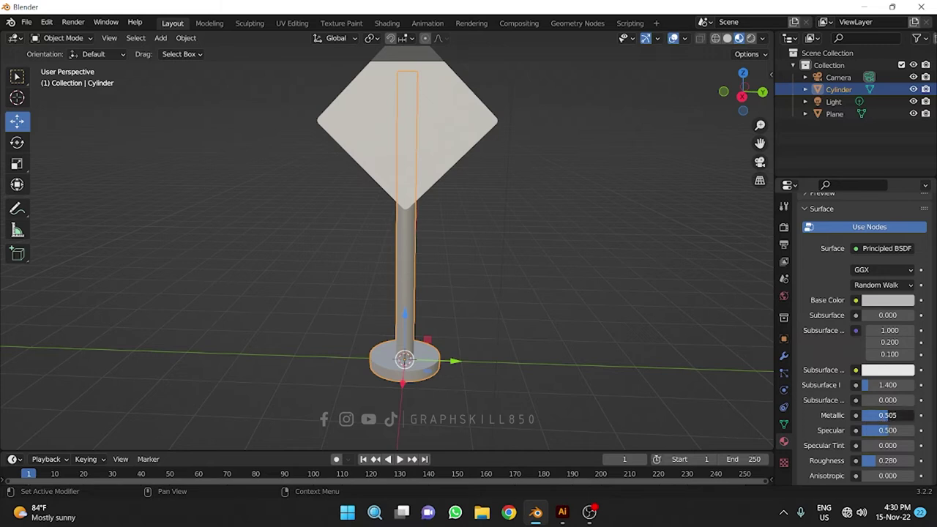
pyautogui.moveTo(887, 415); pyautogui.dragTo(906, 416)
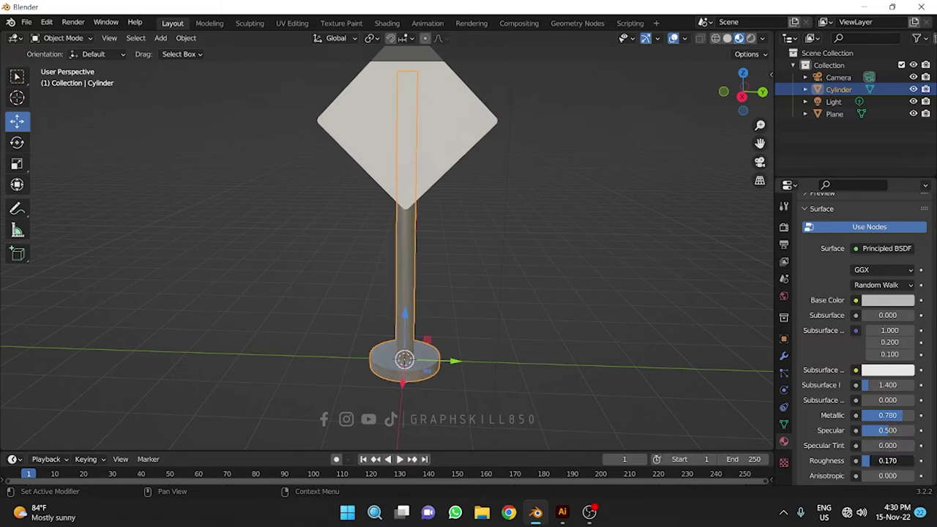
pyautogui.moveTo(887, 460); pyautogui.dragTo(868, 461)
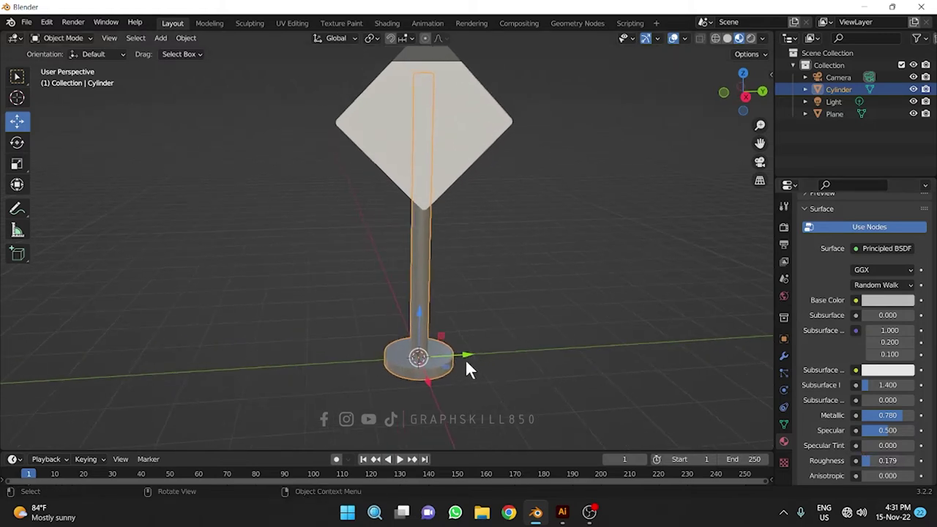
pyautogui.moveTo(461, 364); pyautogui.dragTo(399, 373, button='middle')
pyautogui.scroll(-3, 399, 372)
# Add Material.002 to the sign plane with an Image Texture as Base Color, then browse for the image.
pyautogui.click(383, 183)
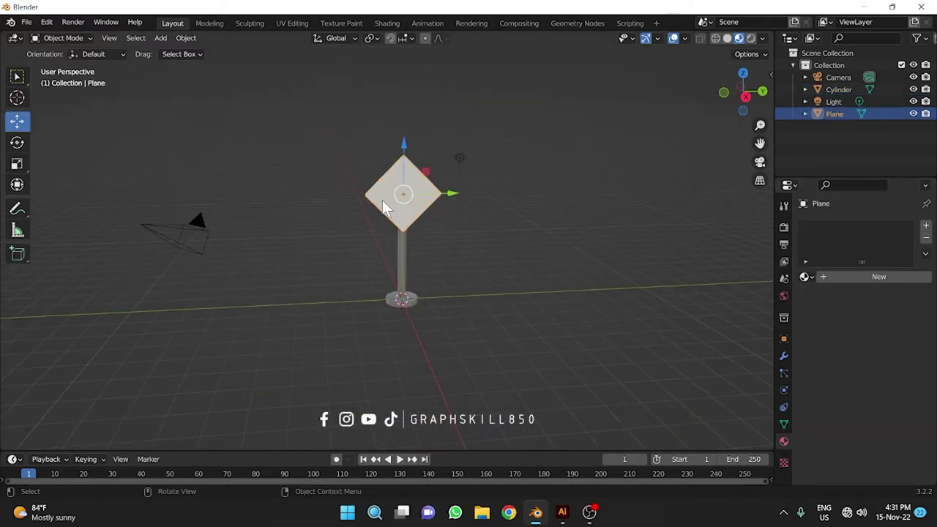
pyautogui.scroll(2, 383, 203)
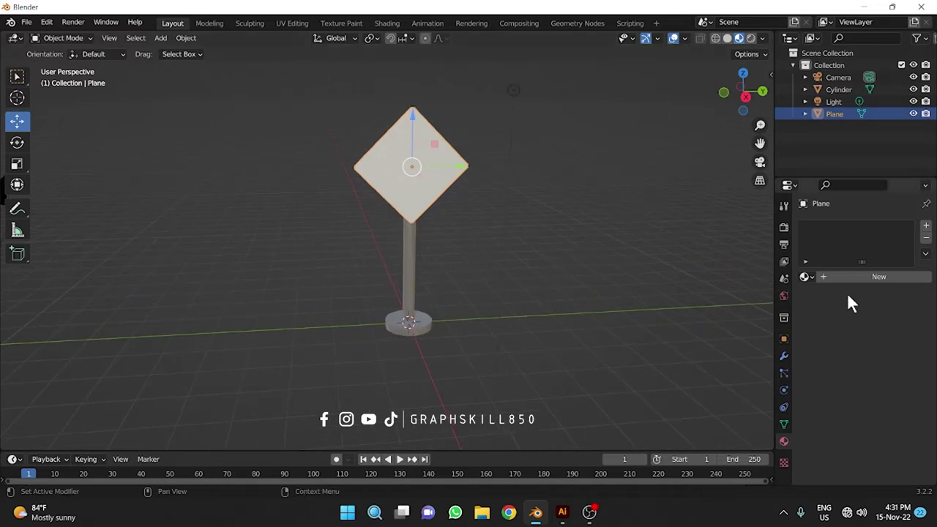
pyautogui.moveTo(513, 279)
pyautogui.mouseDown(button='middle')
pyautogui.moveTo(399, 282)
pyautogui.moveTo(452, 223)
pyautogui.moveTo(440, 241)
pyautogui.moveTo(220, 224)
pyautogui.moveTo(350, 192)
pyautogui.mouseUp(button='middle')
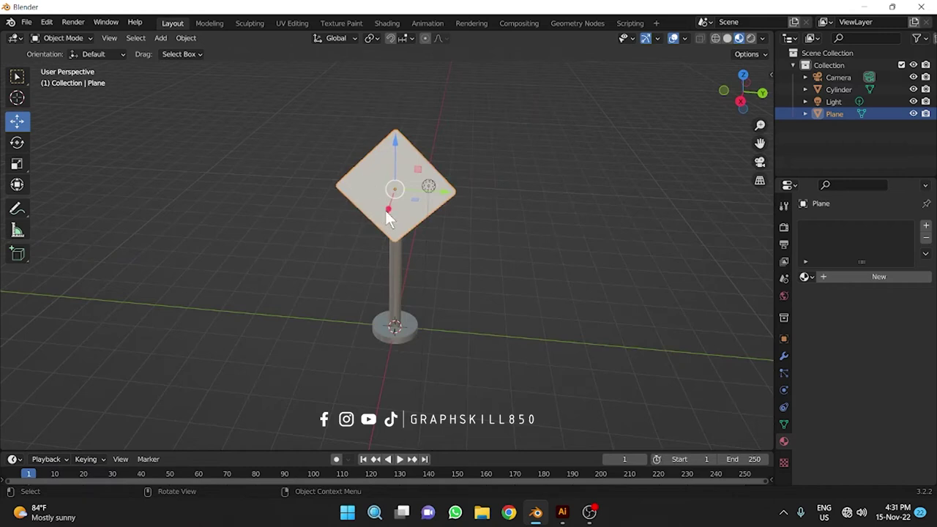
pyautogui.click(869, 275)
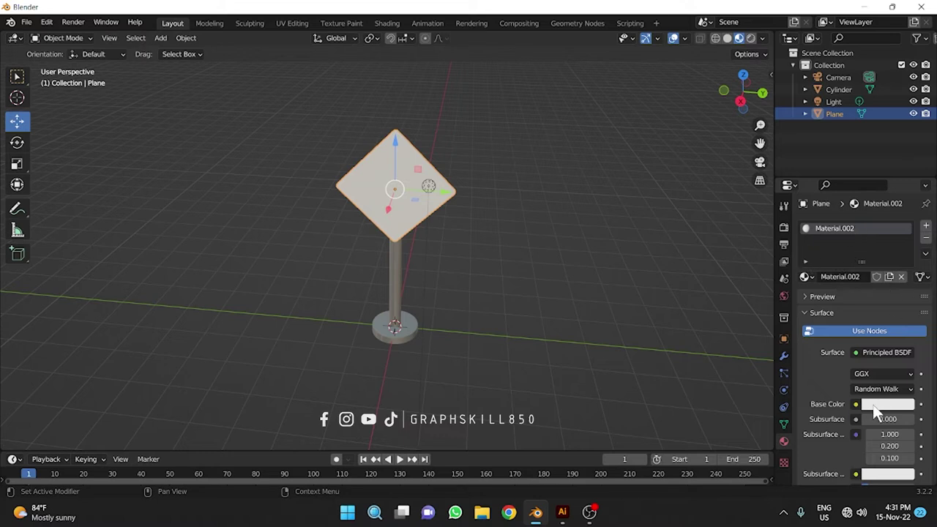
pyautogui.click(855, 404)
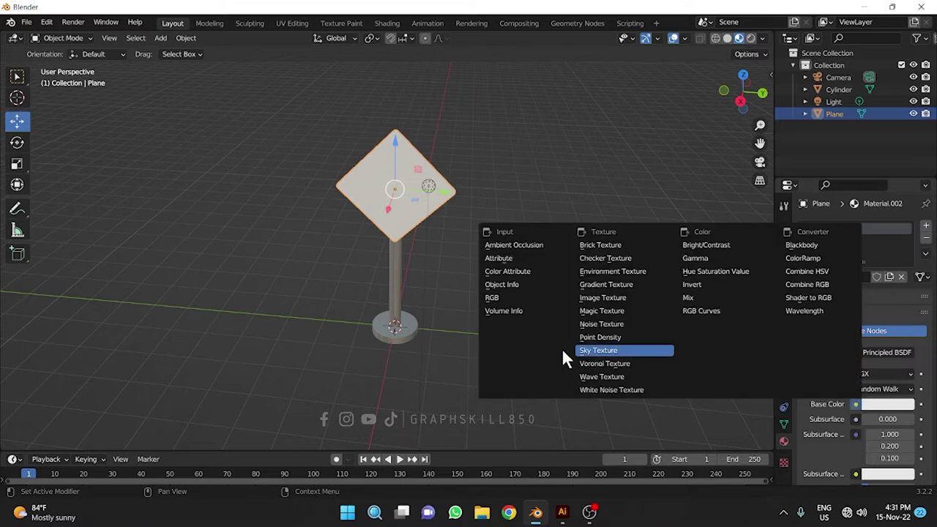
pyautogui.click(590, 300)
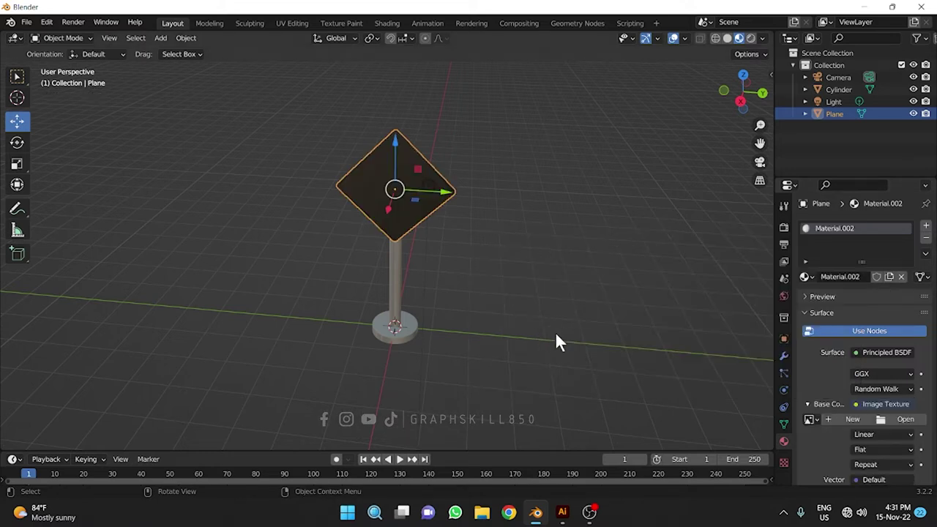
pyautogui.click(889, 419)
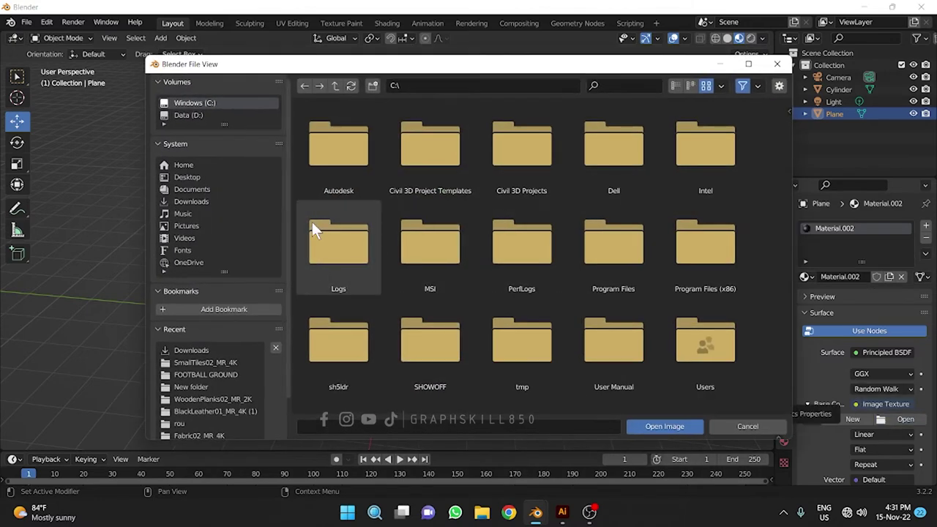
# Pick Signboard-06.png from Desktop > New folder as the sign's image texture.
pyautogui.click(190, 177)
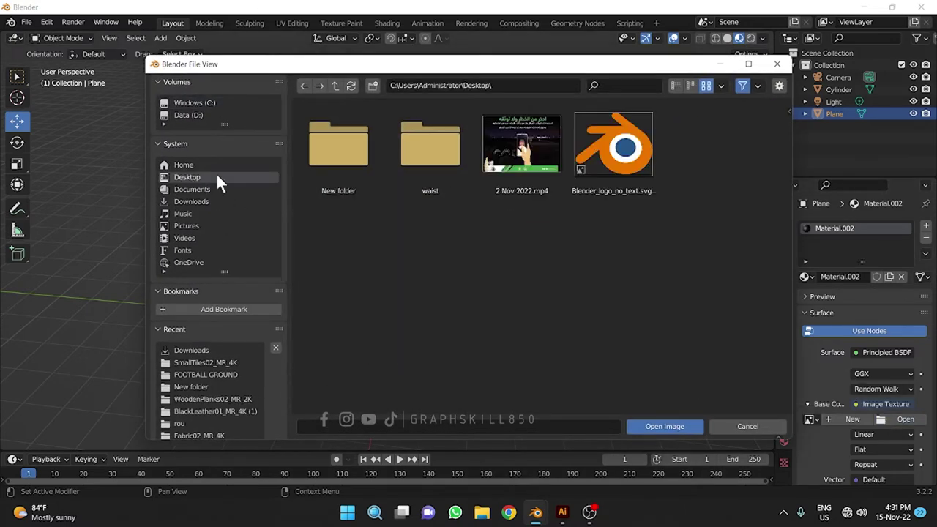
pyautogui.click(326, 162)
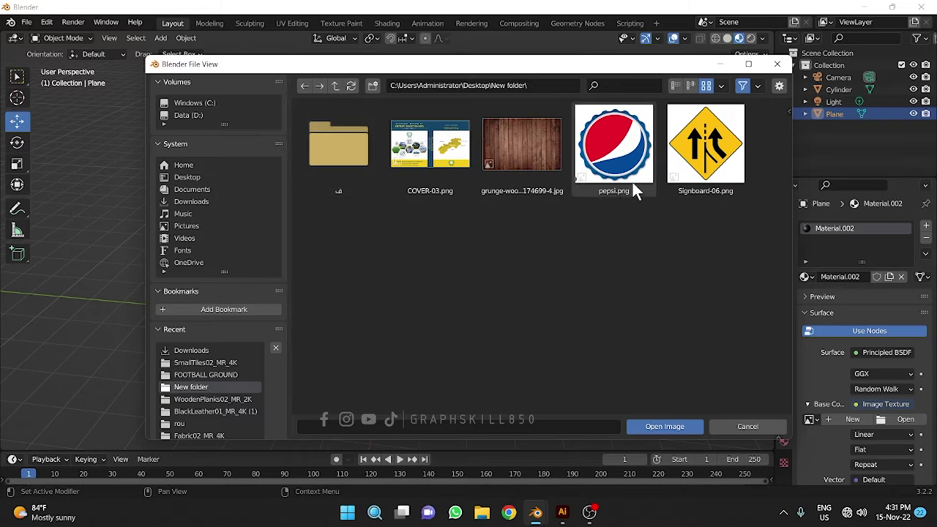
pyautogui.doubleClick(709, 169)
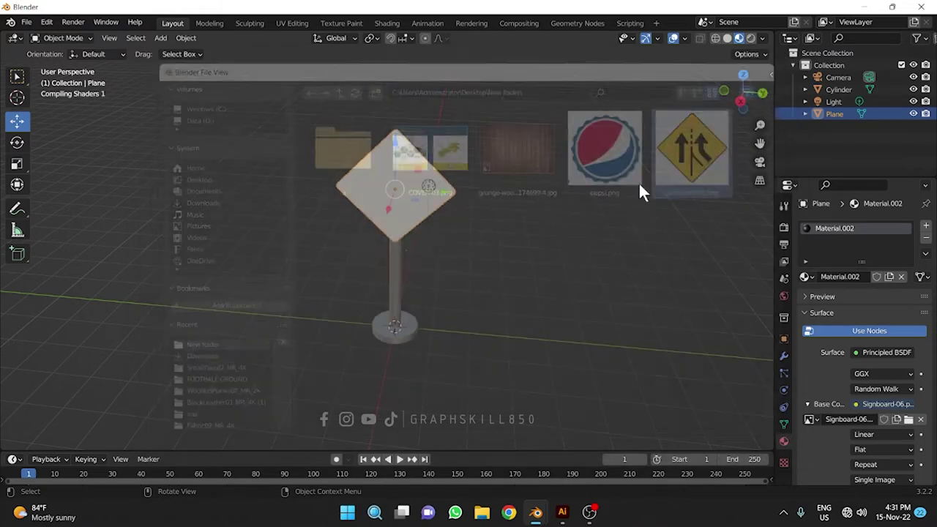
pyautogui.scroll(3, 388, 205)
# Orbit around the textured signpost, then snap to the X-axis side view.
pyautogui.moveTo(449, 278)
pyautogui.mouseDown(button='middle')
pyautogui.moveTo(530, 272)
pyautogui.moveTo(610, 247)
pyautogui.moveTo(583, 209)
pyautogui.moveTo(366, 268)
pyautogui.moveTo(430, 270)
pyautogui.moveTo(419, 363)
pyautogui.moveTo(341, 297)
pyautogui.mouseUp(button='middle')
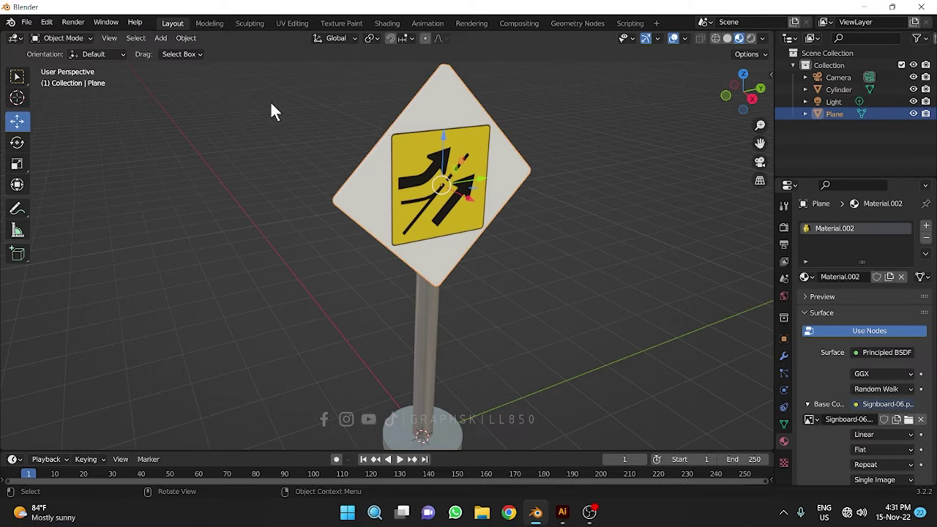
pyautogui.click(752, 98)
# Switch to the UV Editing workspace, view the sign side-on and put its plane in edit mode.
pyautogui.click(291, 23)
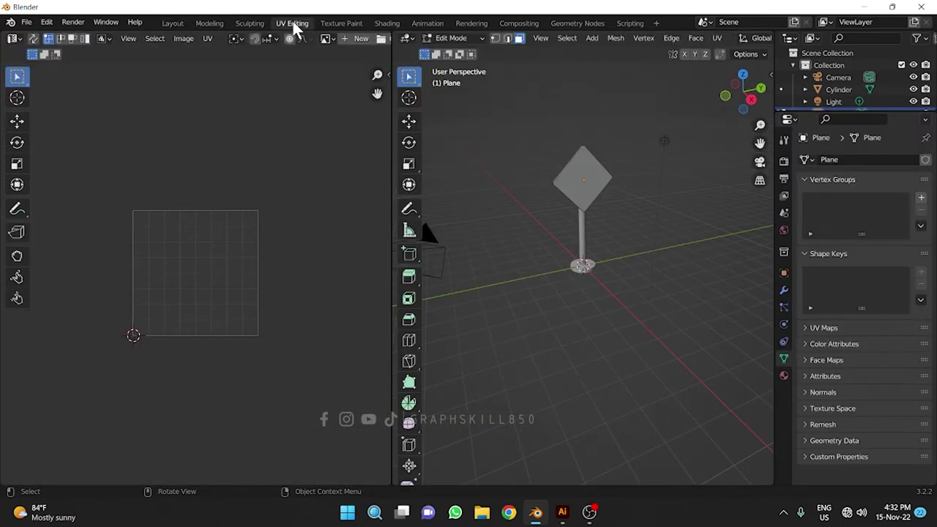
pyautogui.click(752, 100)
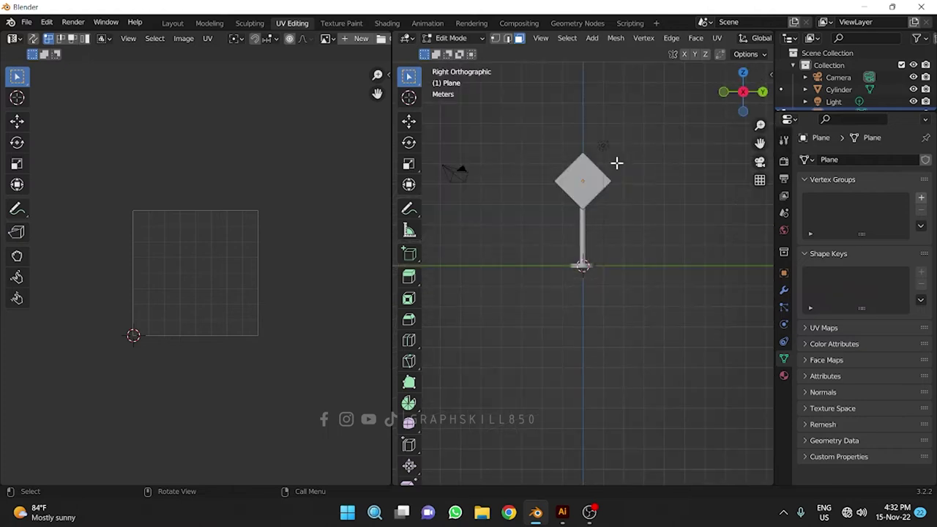
pyautogui.scroll(2, 617, 162)
pyautogui.scroll(3, 613, 163)
pyautogui.scroll(-2, 596, 383)
pyautogui.keyDown('shift'); pyautogui.scroll(1, 596, 384); pyautogui.keyUp('shift')
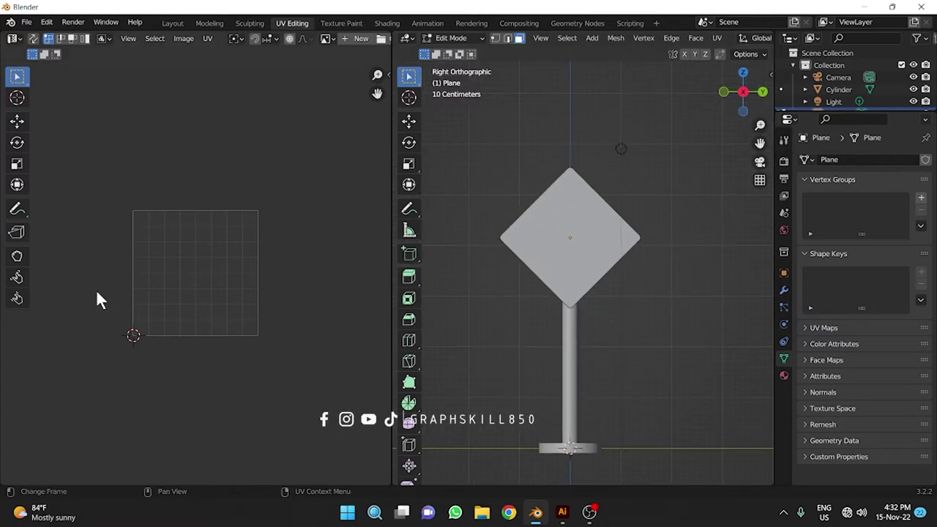
pyautogui.click(584, 277)
pyautogui.press('Tab')
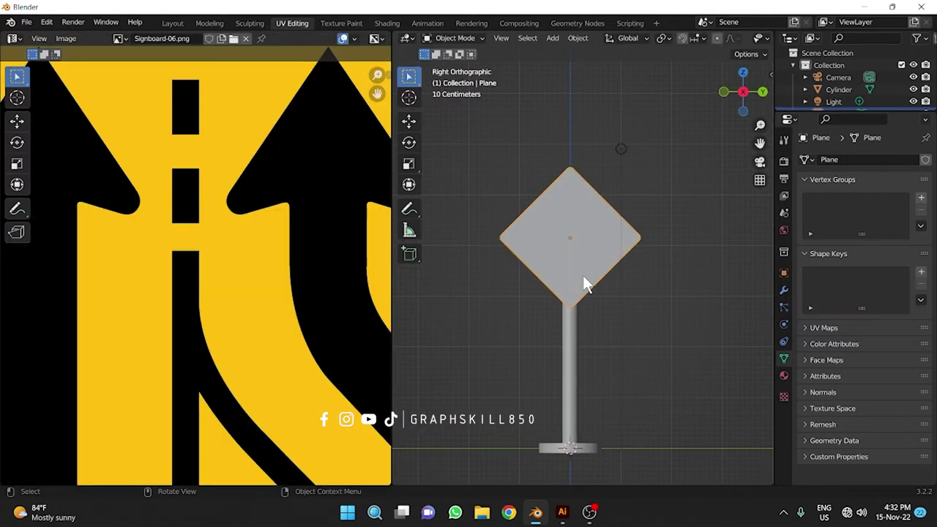
pyautogui.scroll(-3, 582, 276)
pyautogui.scroll(-3, 267, 260)
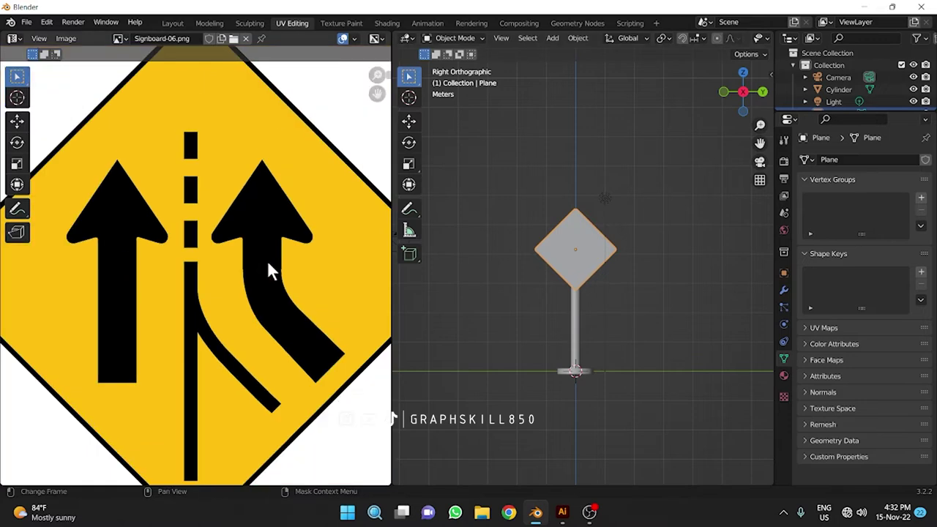
pyautogui.scroll(-3, 248, 262)
pyautogui.scroll(-1, 247, 263)
pyautogui.press('Tab')
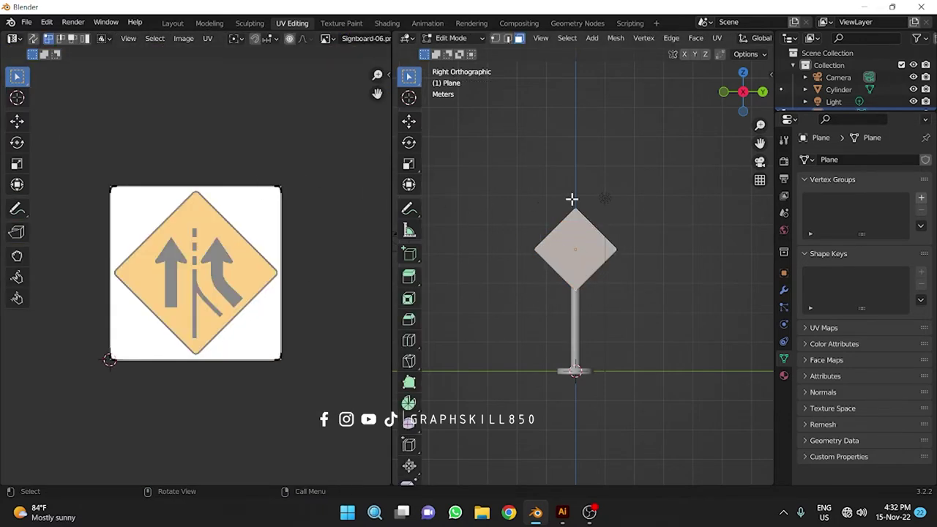
pyautogui.scroll(3, 573, 199)
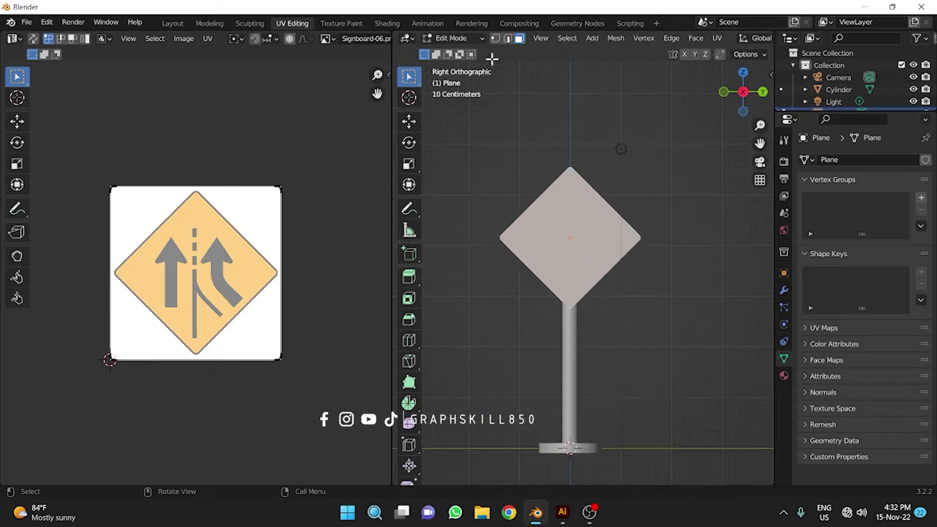
# Select all the sign's UVs, shrink them and rotate them about 45° onto the diamond.
pyautogui.moveTo(84, 168); pyautogui.dragTo(332, 403)
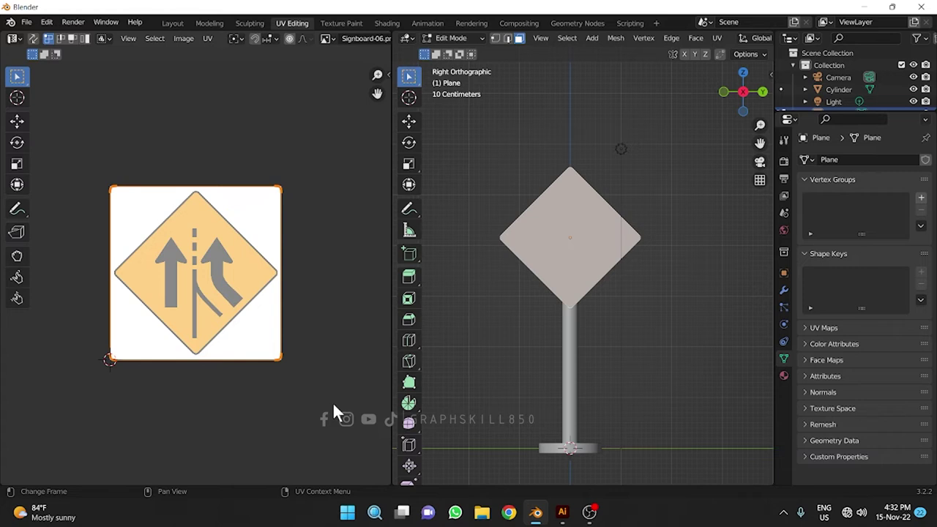
pyautogui.press('s')
pyautogui.click(292, 366)
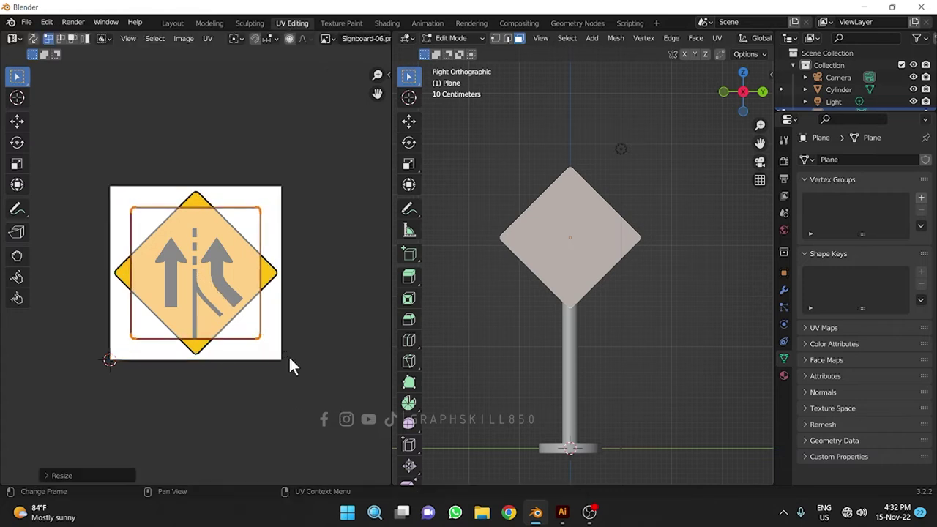
pyautogui.click(17, 144)
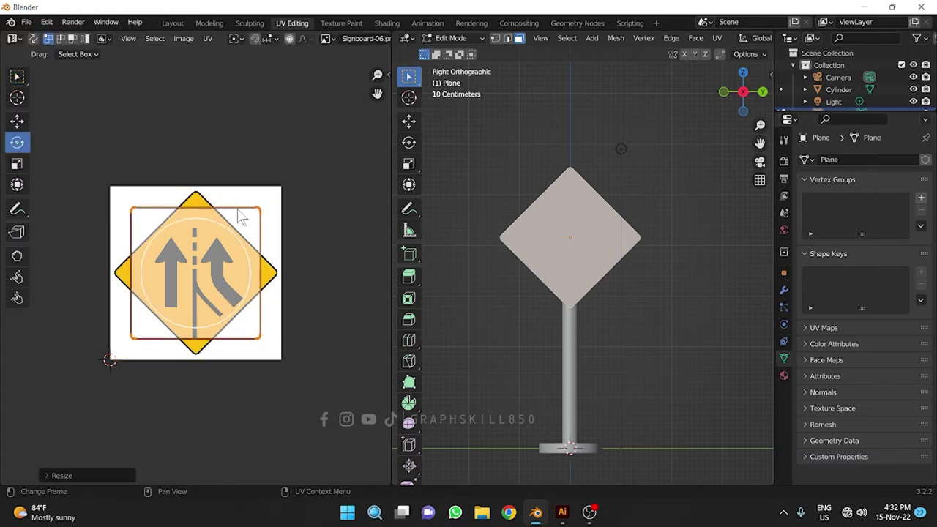
pyautogui.moveTo(226, 224); pyautogui.dragTo(247, 270)
pyautogui.scroll(2, 132, 257)
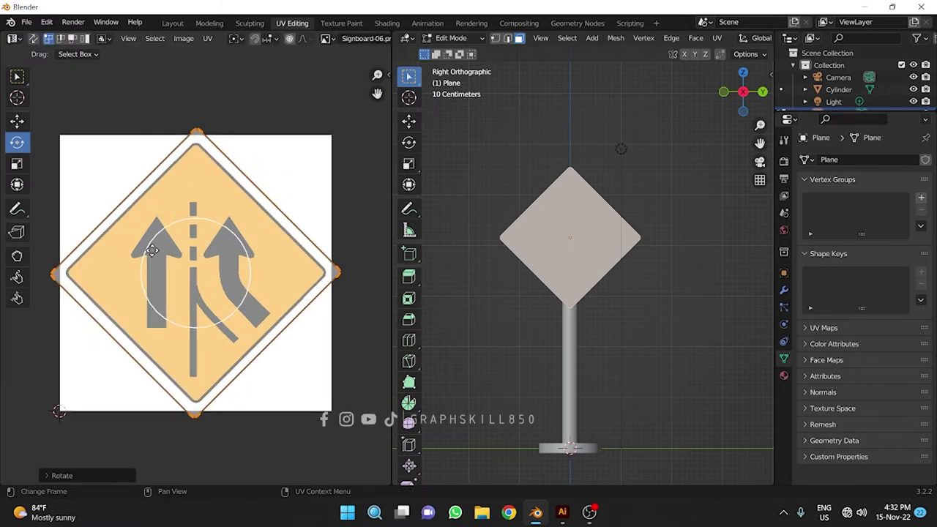
pyautogui.scroll(3, 571, 252)
pyautogui.scroll(-2, 577, 251)
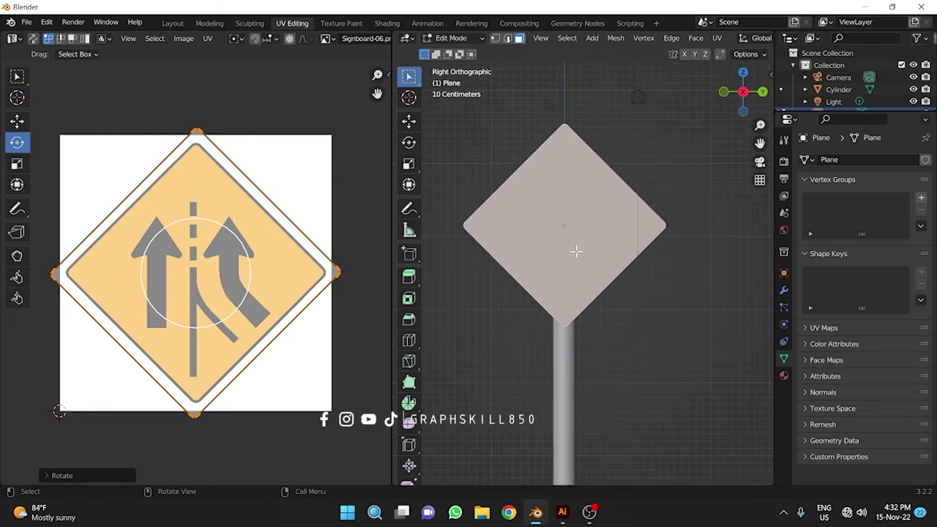
# In material preview shading, rotate the UVs upright and scale them to 0.874.
pyautogui.press('z')
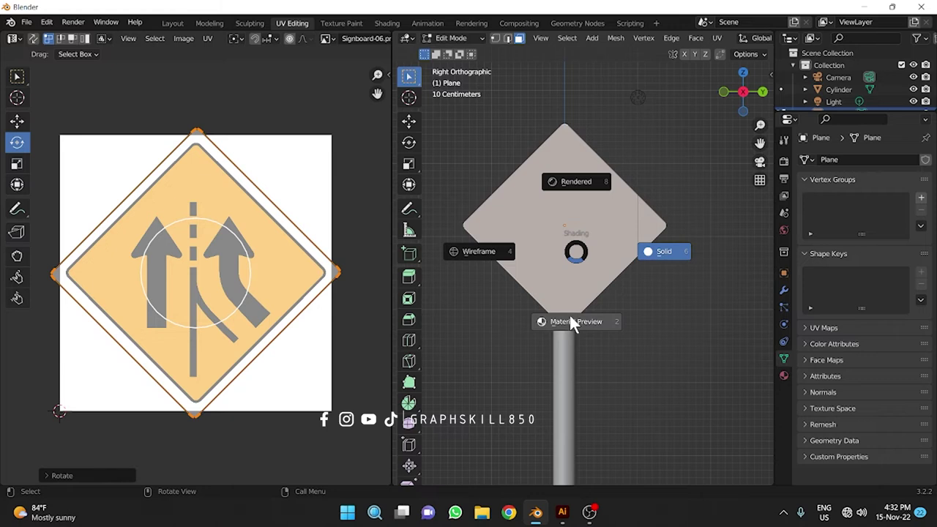
pyautogui.click(571, 323)
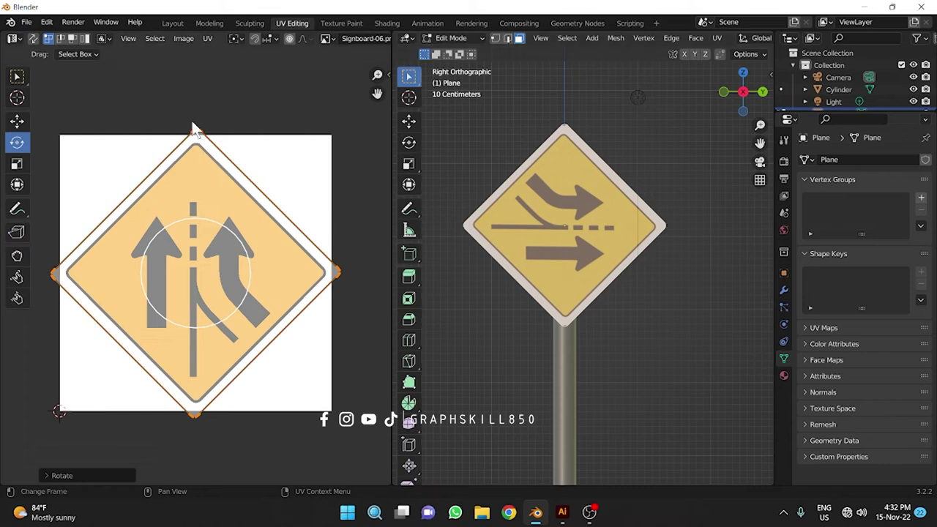
pyautogui.moveTo(209, 216)
pyautogui.mouseDown()
pyautogui.moveTo(219, 212)
pyautogui.moveTo(177, 277)
pyautogui.moveTo(143, 263)
pyautogui.mouseUp()
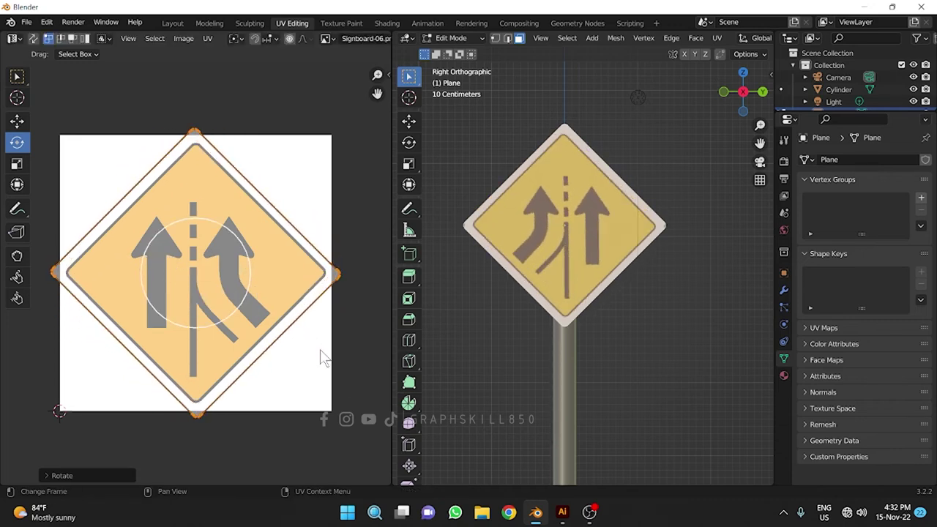
pyautogui.press('s')
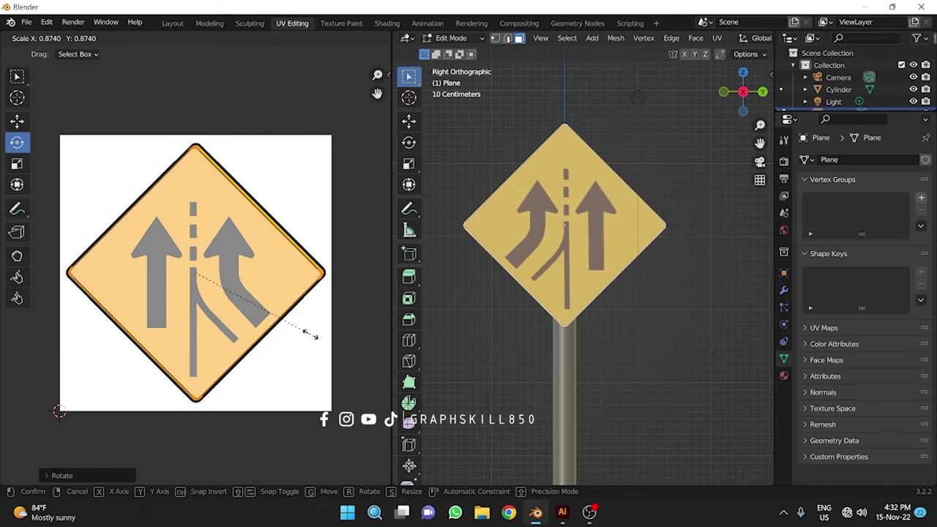
pyautogui.moveTo(507, 264)
pyautogui.mouseDown(button='middle')
pyautogui.moveTo(621, 307)
pyautogui.moveTo(697, 310)
pyautogui.moveTo(550, 296)
pyautogui.moveTo(493, 265)
pyautogui.moveTo(668, 292)
pyautogui.moveTo(618, 261)
pyautogui.mouseUp(button='middle')
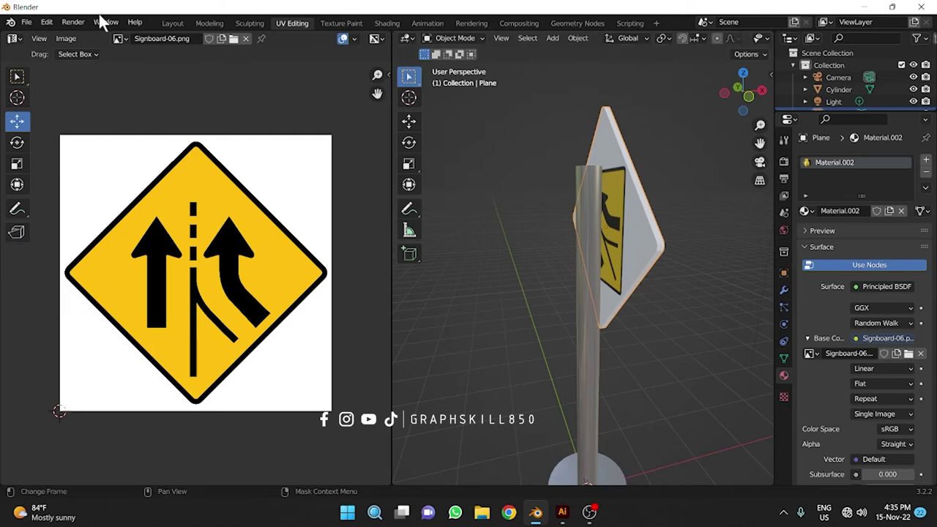
# Back in the Layout workspace, scale the sign board up slightly.
pyautogui.click(174, 23)
pyautogui.moveTo(424, 229)
pyautogui.mouseDown(button='middle')
pyautogui.moveTo(615, 271)
pyautogui.moveTo(450, 255)
pyautogui.moveTo(585, 245)
pyautogui.mouseUp(button='middle')
pyautogui.press('s')
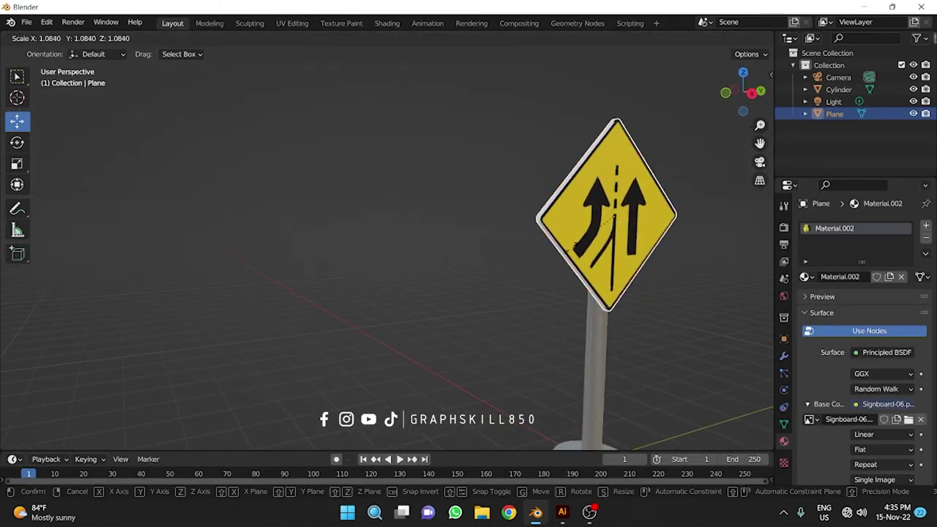
pyautogui.click(576, 251)
pyautogui.moveTo(468, 275); pyautogui.dragTo(574, 227, button='middle')
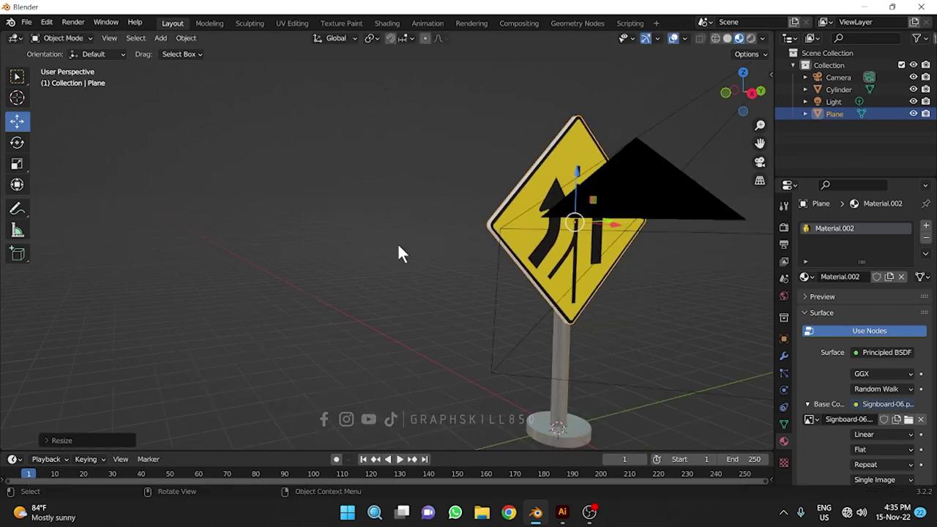
pyautogui.moveTo(398, 251)
pyautogui.mouseDown(button='middle')
pyautogui.moveTo(413, 252)
pyautogui.moveTo(350, 257)
pyautogui.moveTo(466, 214)
pyautogui.mouseUp(button='middle')
# Raise the sign higher up the pole and orbit round to view its back.
pyautogui.moveTo(465, 208); pyautogui.dragTo(476, 131)
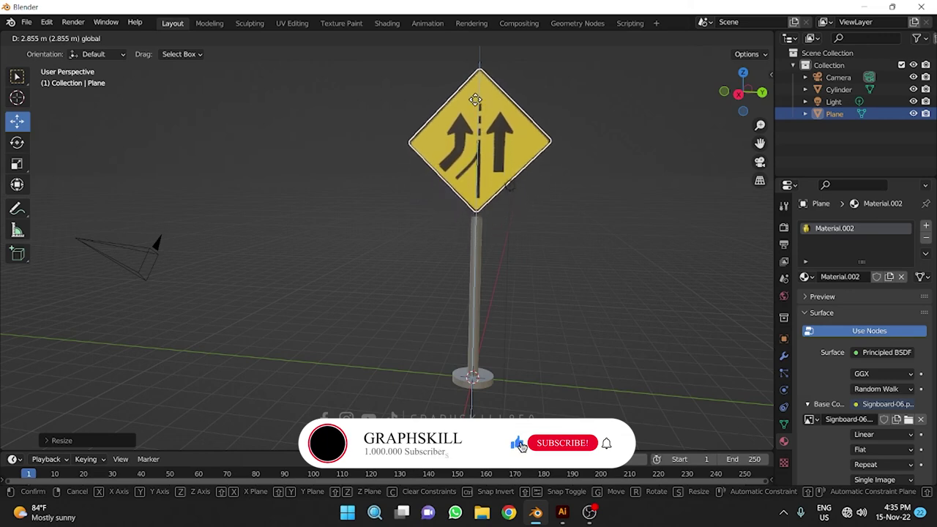
pyautogui.moveTo(476, 132); pyautogui.dragTo(476, 129)
pyautogui.moveTo(322, 284)
pyautogui.mouseDown(button='middle')
pyautogui.moveTo(473, 300)
pyautogui.moveTo(568, 286)
pyautogui.moveTo(291, 209)
pyautogui.moveTo(373, 289)
pyautogui.mouseUp(button='middle')
pyautogui.scroll(4, 369, 279)
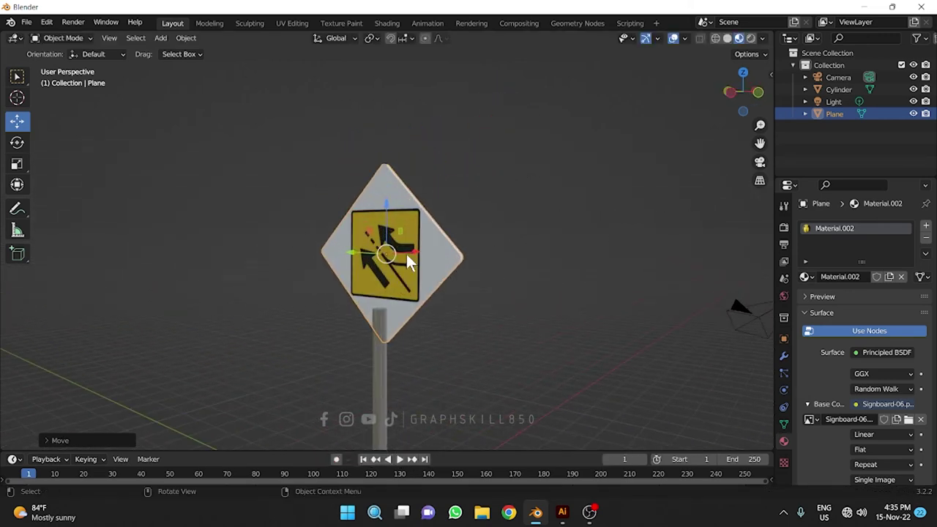
pyautogui.moveTo(406, 254); pyautogui.dragTo(398, 265, button='middle')
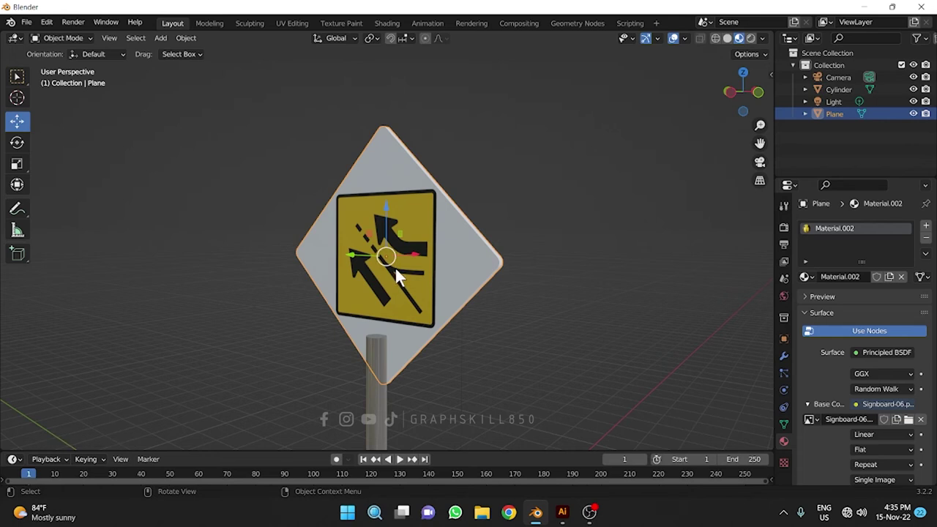
# In edit mode, assign the selected sign faces a new second-slot material, Material.003.
pyautogui.press('Tab')
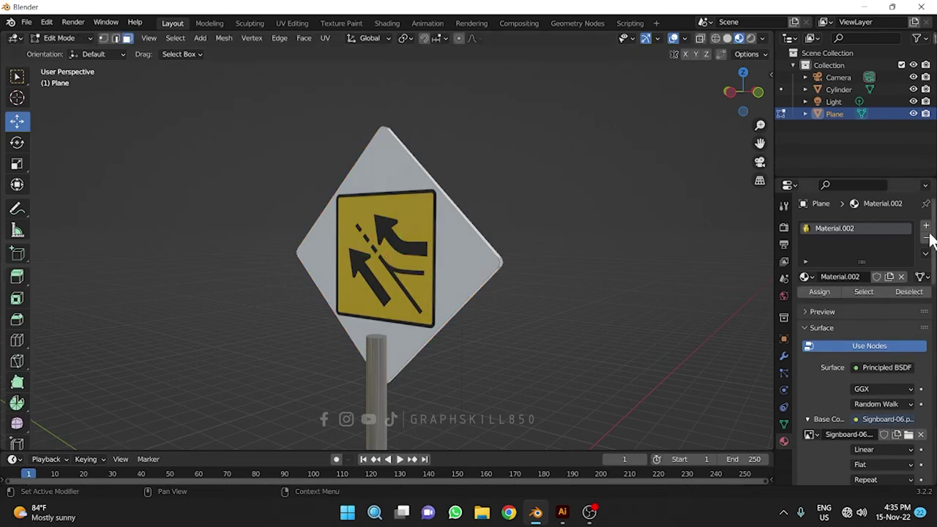
pyautogui.press('a')
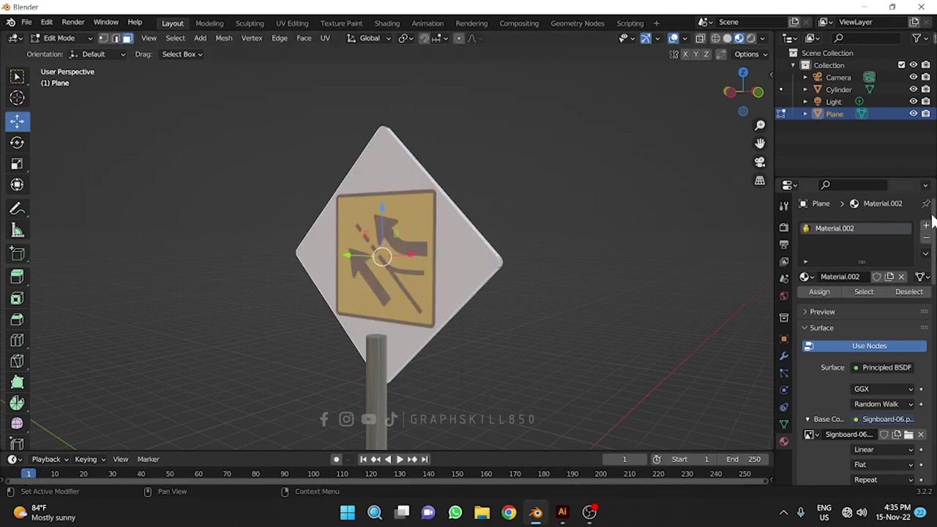
pyautogui.click(926, 225)
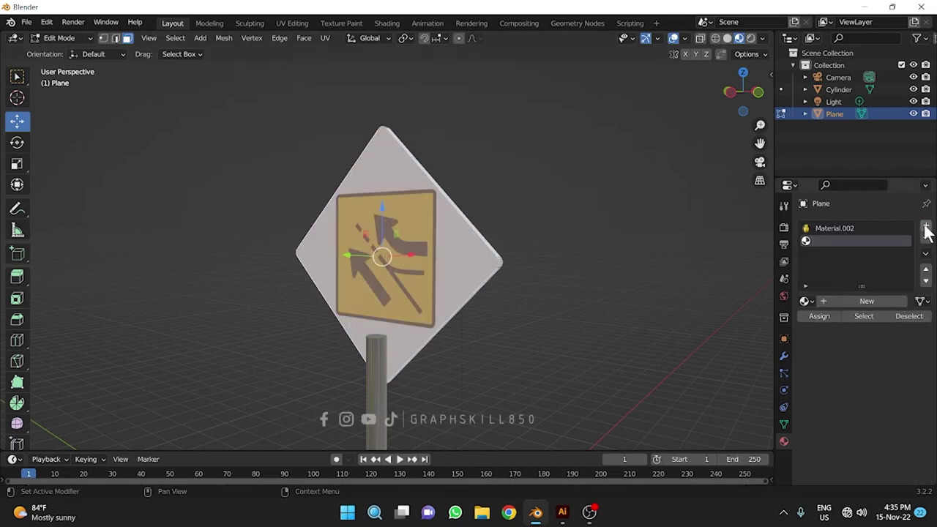
pyautogui.click(846, 299)
pyautogui.click(822, 316)
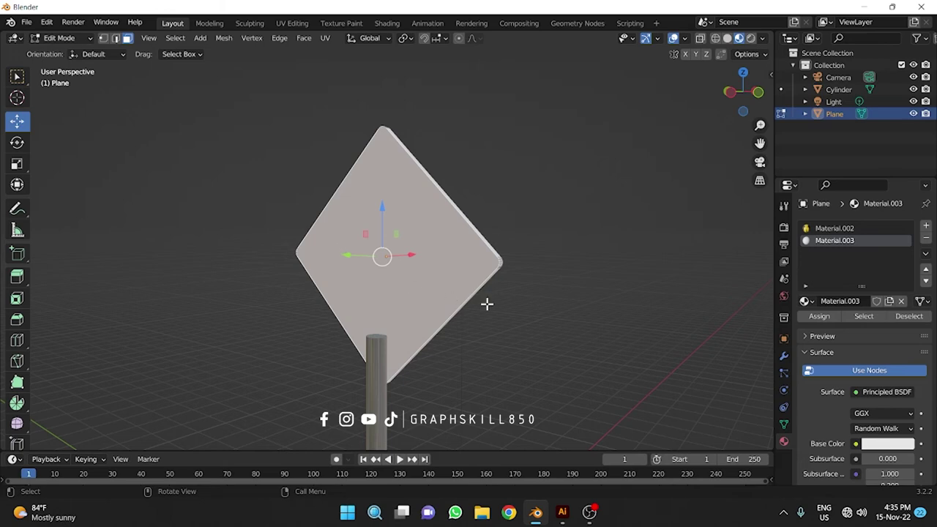
pyautogui.moveTo(636, 389)
pyautogui.mouseDown(button='middle')
pyautogui.moveTo(417, 366)
pyautogui.moveTo(346, 266)
pyautogui.moveTo(534, 245)
pyautogui.moveTo(605, 272)
pyautogui.moveTo(286, 246)
pyautogui.moveTo(389, 277)
pyautogui.mouseUp(button='middle')
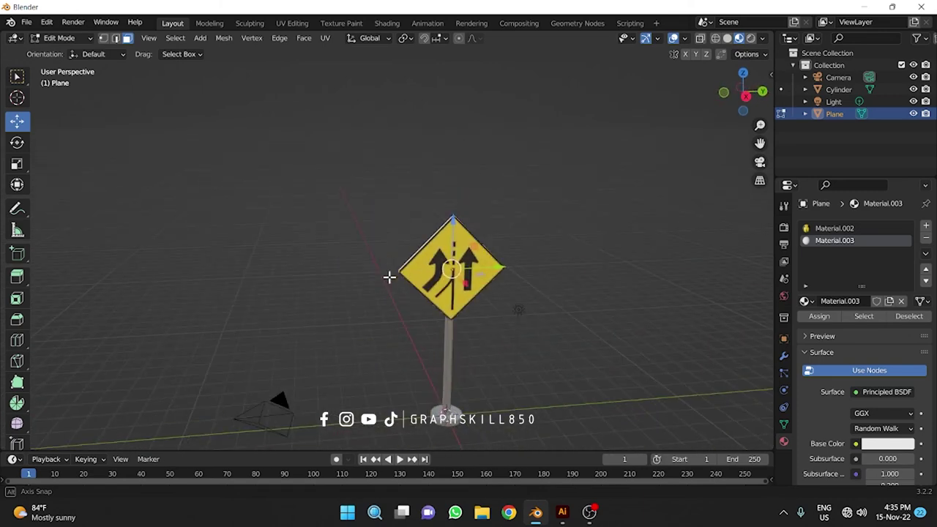
# Give the white back material, Material.003, Metallic 0.505 and Roughness 0.
pyautogui.press('Tab')
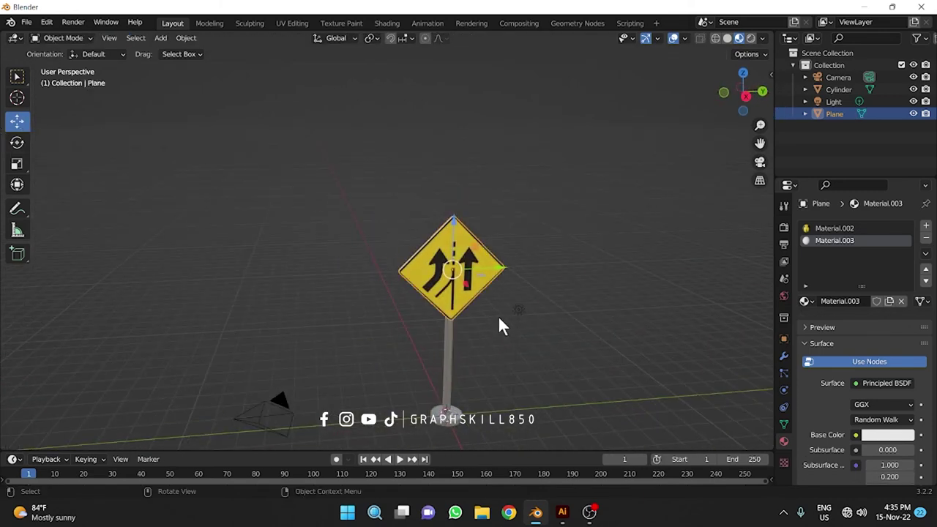
pyautogui.scroll(2, 498, 315)
pyautogui.moveTo(451, 271)
pyautogui.keyDown('shift'); pyautogui.mouseDown(button='middle')
pyautogui.moveTo(413, 202)
pyautogui.moveTo(425, 217)
pyautogui.mouseUp(button='middle'); pyautogui.keyUp('shift')
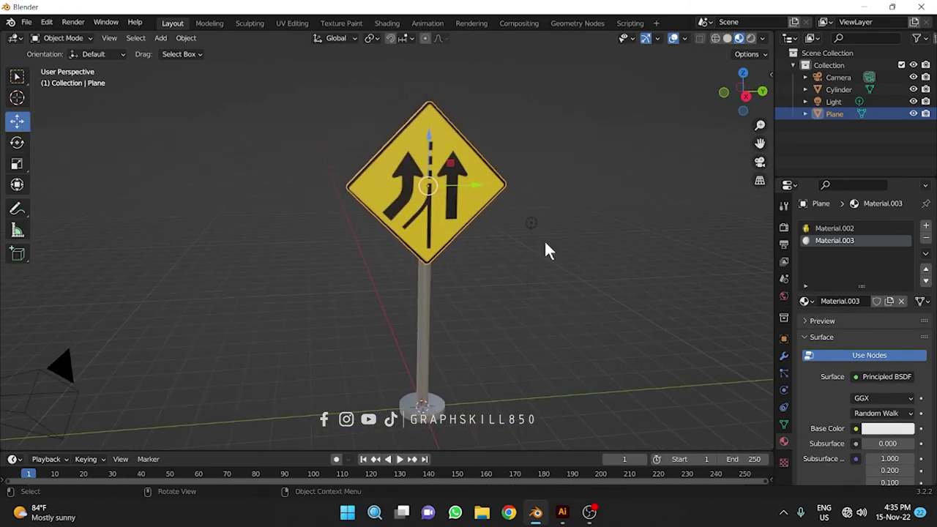
pyautogui.scroll(-3, 839, 407)
pyautogui.scroll(-1, 847, 416)
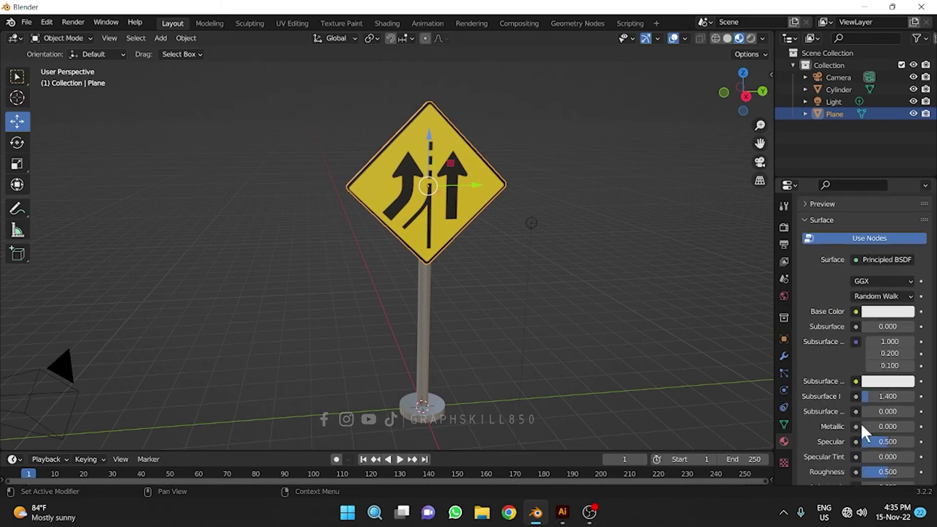
pyautogui.moveTo(864, 426)
pyautogui.mouseDown()
pyautogui.moveTo(915, 426)
pyautogui.moveTo(888, 426)
pyautogui.mouseUp()
pyautogui.moveTo(908, 472); pyautogui.dragTo(864, 473)
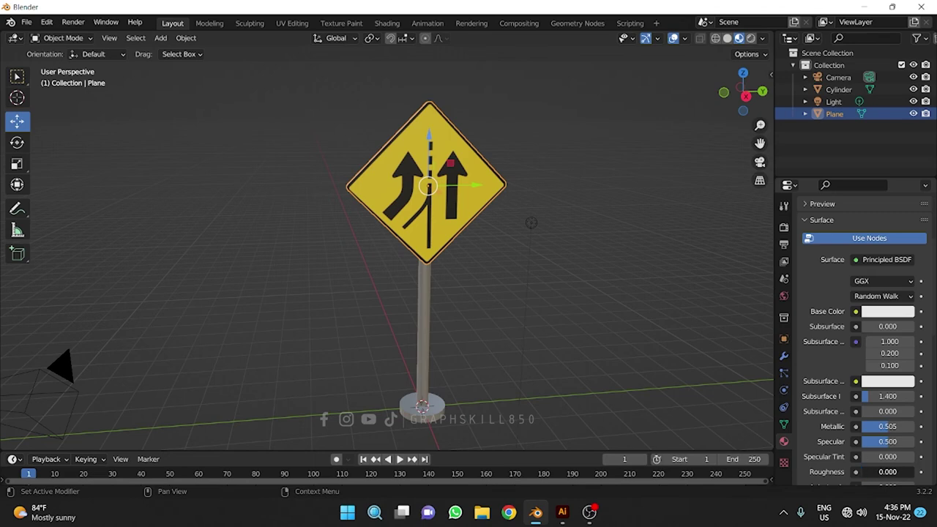
pyautogui.moveTo(440, 241)
pyautogui.mouseDown(button='middle')
pyautogui.moveTo(456, 164)
pyautogui.moveTo(797, 63)
pyautogui.mouseUp(button='middle')
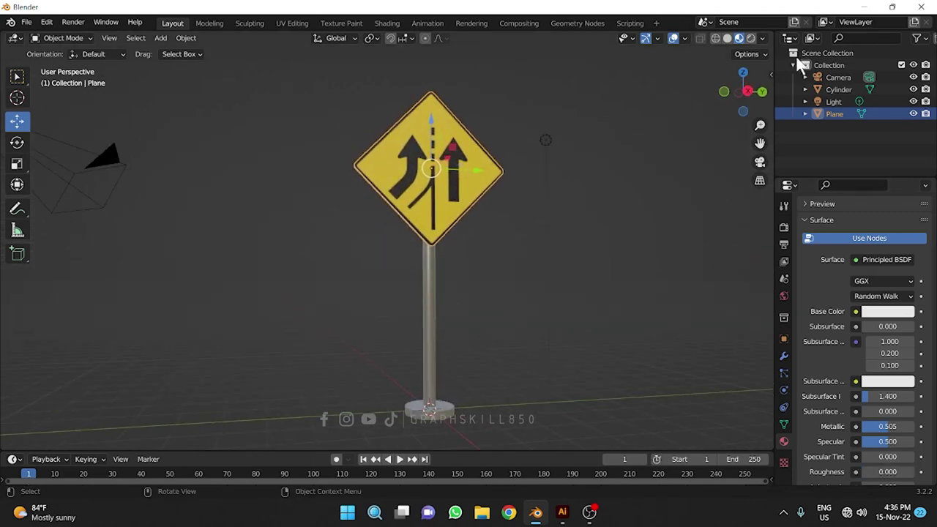
pyautogui.scroll(3, 422, 119)
pyautogui.scroll(2, 416, 170)
pyautogui.moveTo(415, 170)
pyautogui.mouseDown(button='middle')
pyautogui.moveTo(380, 216)
pyautogui.moveTo(347, 222)
pyautogui.moveTo(193, 193)
pyautogui.moveTo(208, 157)
pyautogui.moveTo(244, 146)
pyautogui.moveTo(393, 198)
pyautogui.moveTo(447, 184)
pyautogui.moveTo(462, 246)
pyautogui.moveTo(421, 176)
pyautogui.mouseUp(button='middle')
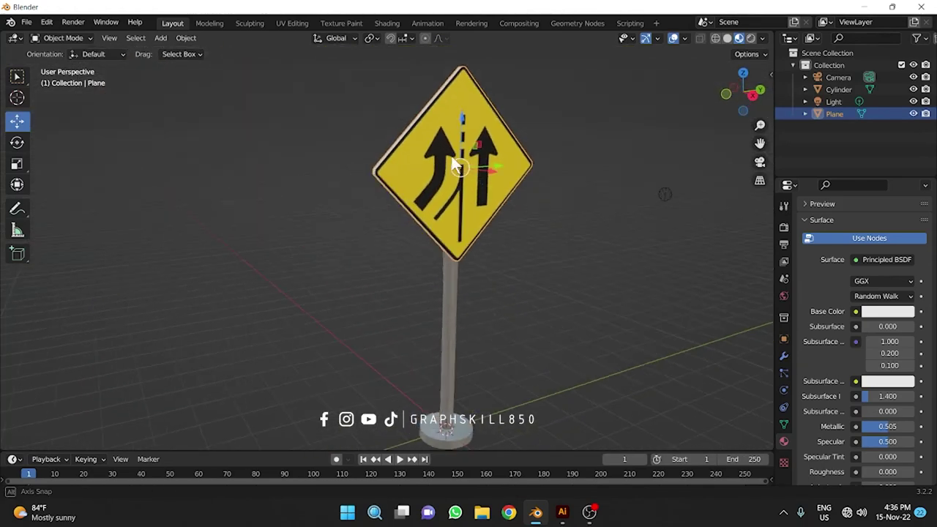
# Set the image-textured front material, Material.002, to Metallic 0.495 and Roughness 0.
pyautogui.scroll(4, 850, 272)
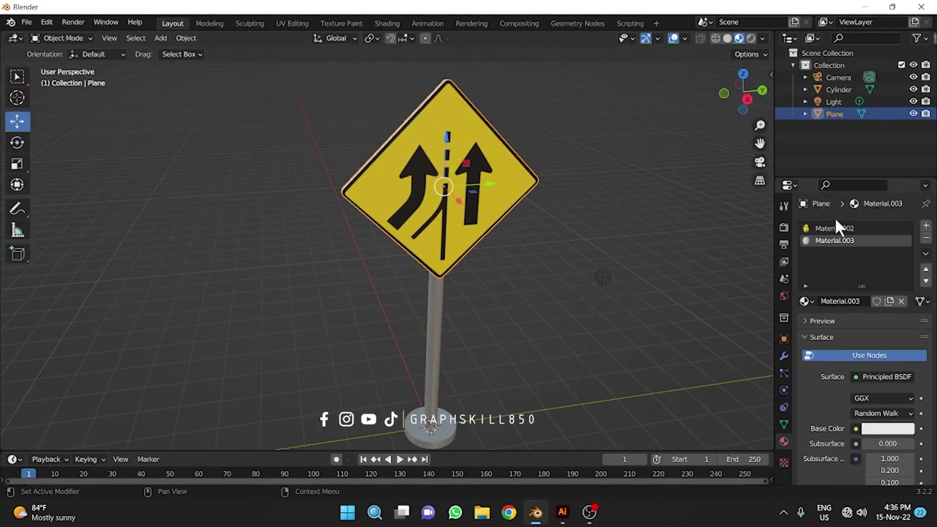
pyautogui.scroll(-3, 835, 395)
pyautogui.scroll(-3, 844, 416)
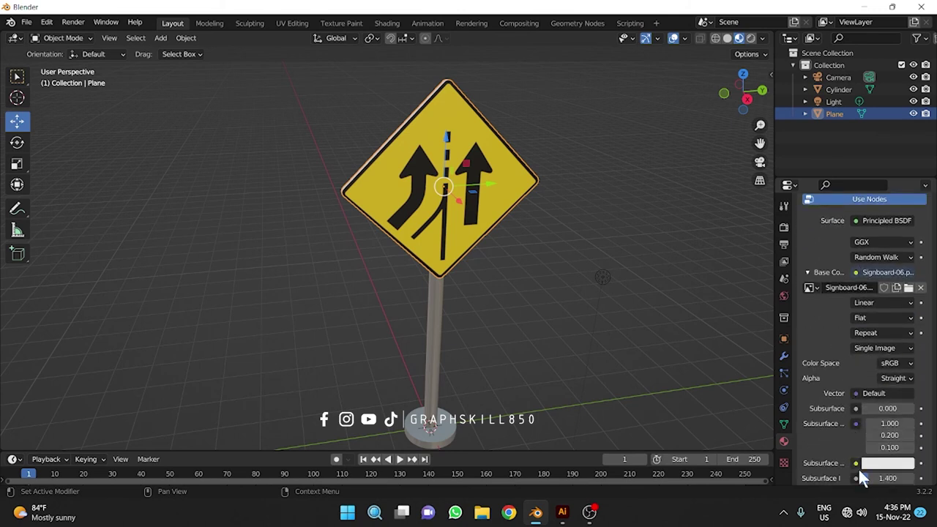
pyautogui.scroll(-3, 858, 464)
pyautogui.moveTo(862, 452); pyautogui.dragTo(888, 452)
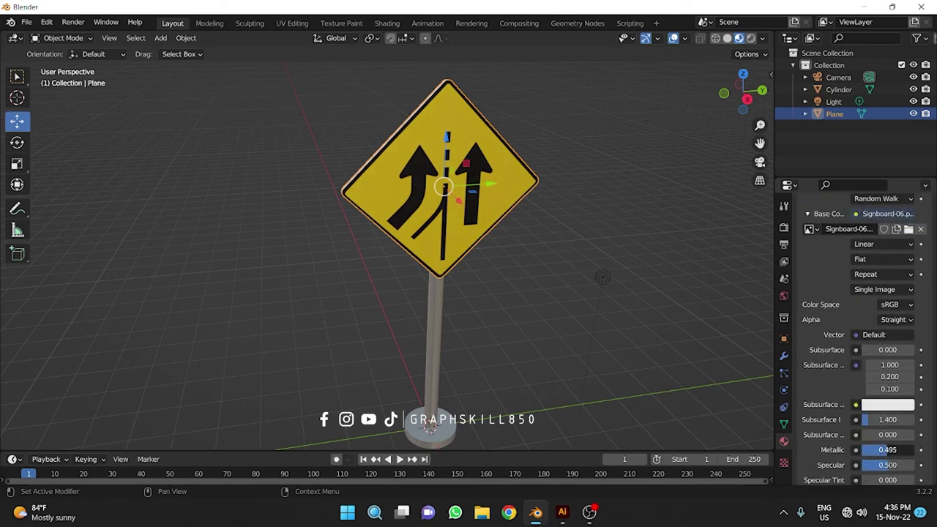
pyautogui.scroll(-3, 887, 464)
pyautogui.moveTo(887, 417); pyautogui.dragTo(842, 417)
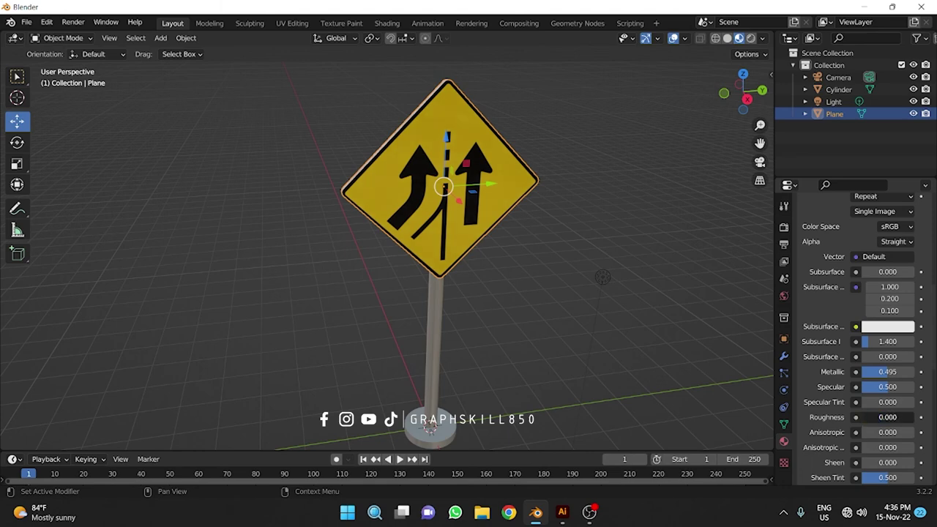
pyautogui.moveTo(425, 220)
pyautogui.mouseDown(button='middle')
pyautogui.moveTo(409, 191)
pyautogui.moveTo(399, 216)
pyautogui.moveTo(372, 220)
pyautogui.moveTo(406, 226)
pyautogui.moveTo(354, 281)
pyautogui.mouseUp(button='middle')
pyautogui.click(354, 281)
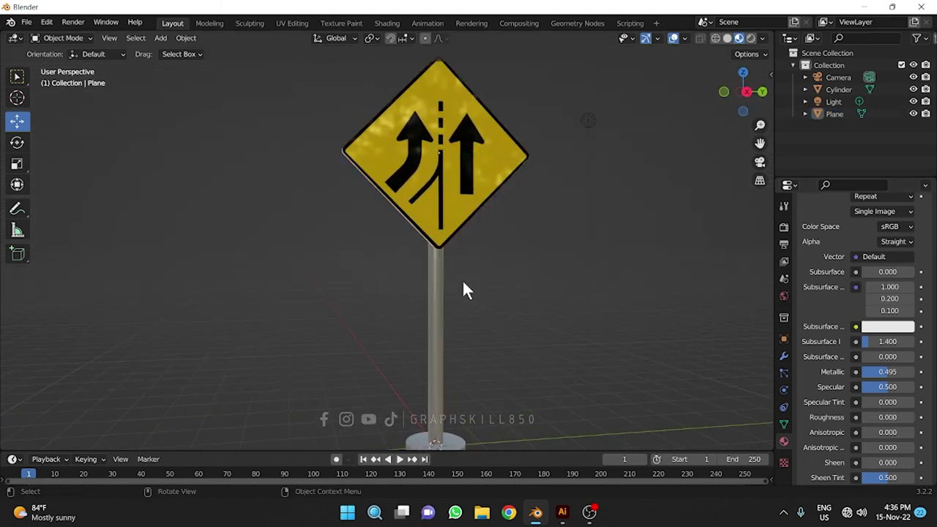
pyautogui.moveTo(464, 282)
pyautogui.mouseDown(button='middle')
pyautogui.moveTo(350, 285)
pyautogui.moveTo(403, 297)
pyautogui.moveTo(443, 277)
pyautogui.moveTo(442, 257)
pyautogui.mouseUp(button='middle')
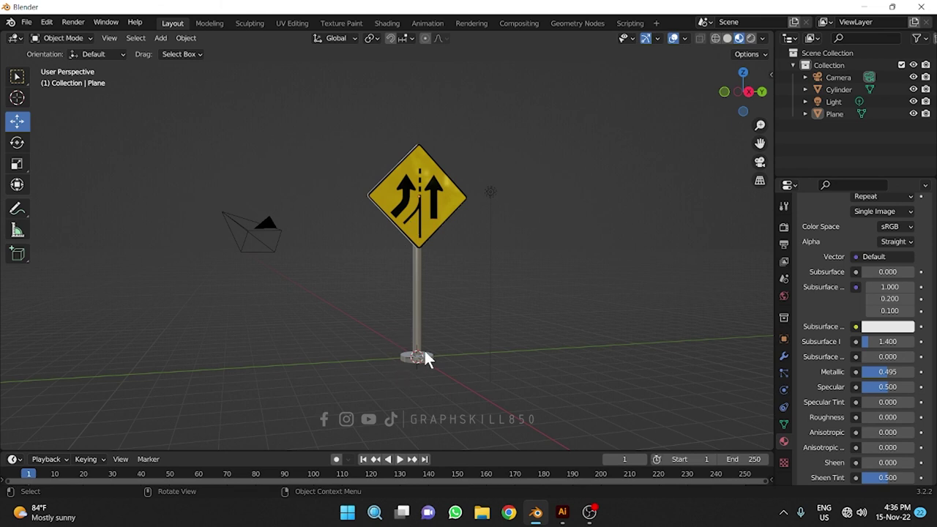
pyautogui.moveTo(426, 359); pyautogui.dragTo(341, 373, button='middle')
pyautogui.moveTo(374, 379); pyautogui.dragTo(410, 378, button='middle')
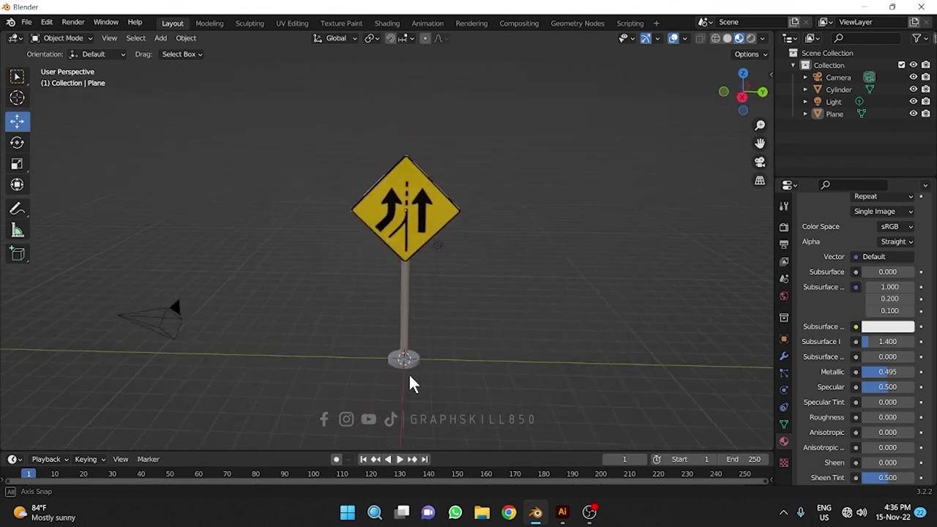
pyautogui.moveTo(366, 326); pyautogui.dragTo(382, 322, button='middle')
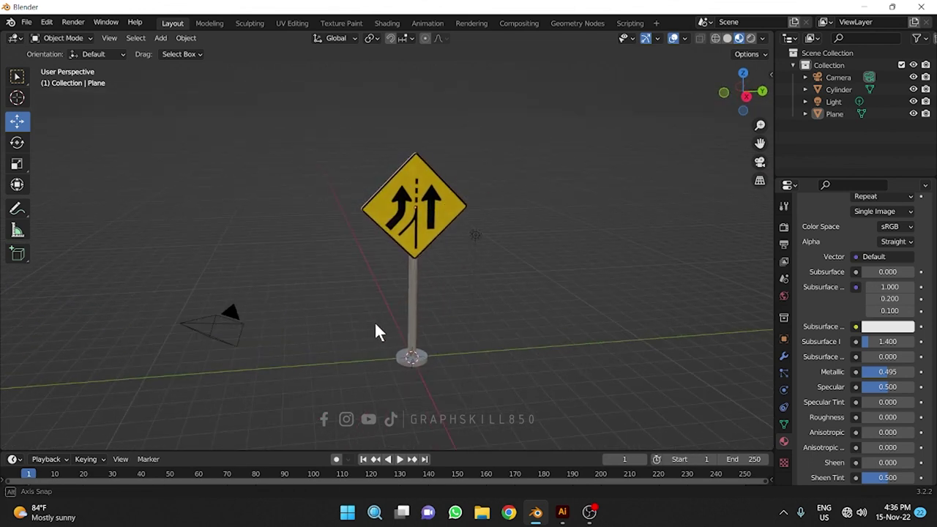